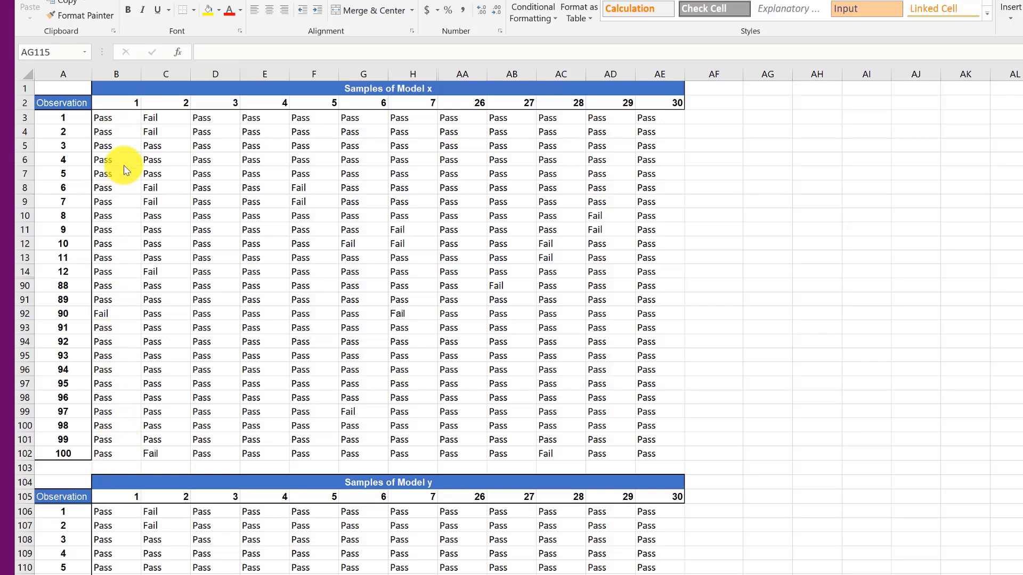
# Insert four blank rows at rows 103 to 106, between the Model x and Model y sample tables
pyautogui.click(23, 468)
pyautogui.moveTo(27, 468); pyautogui.dragTo(22, 510)
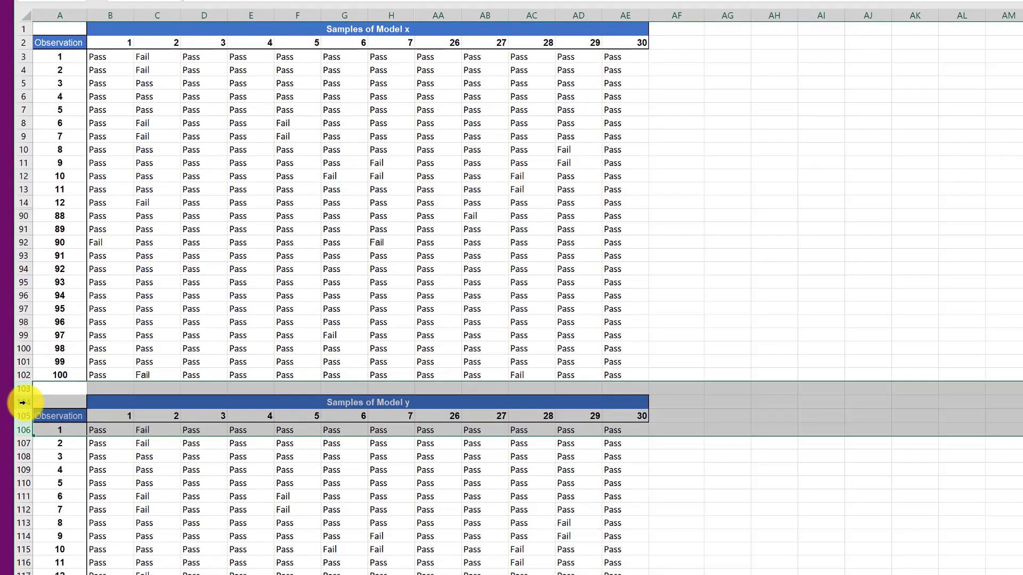
pyautogui.rightClick(23, 404)
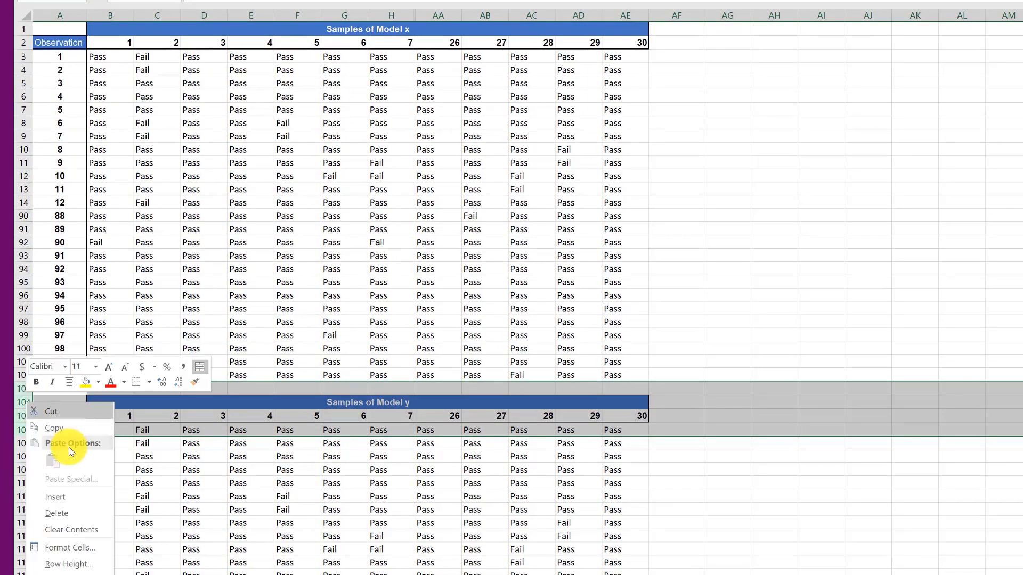
pyautogui.click(76, 501)
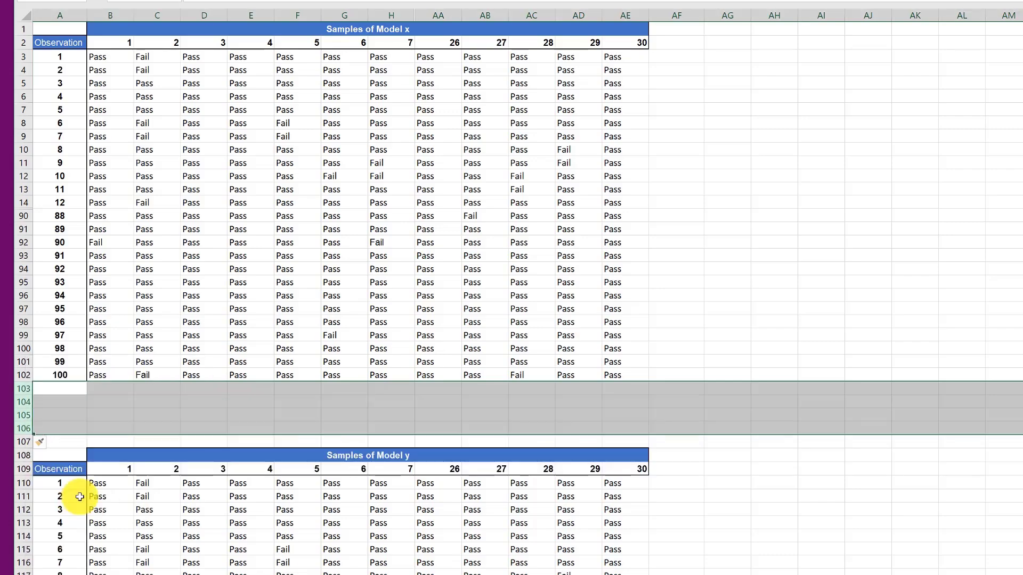
pyautogui.click(141, 413)
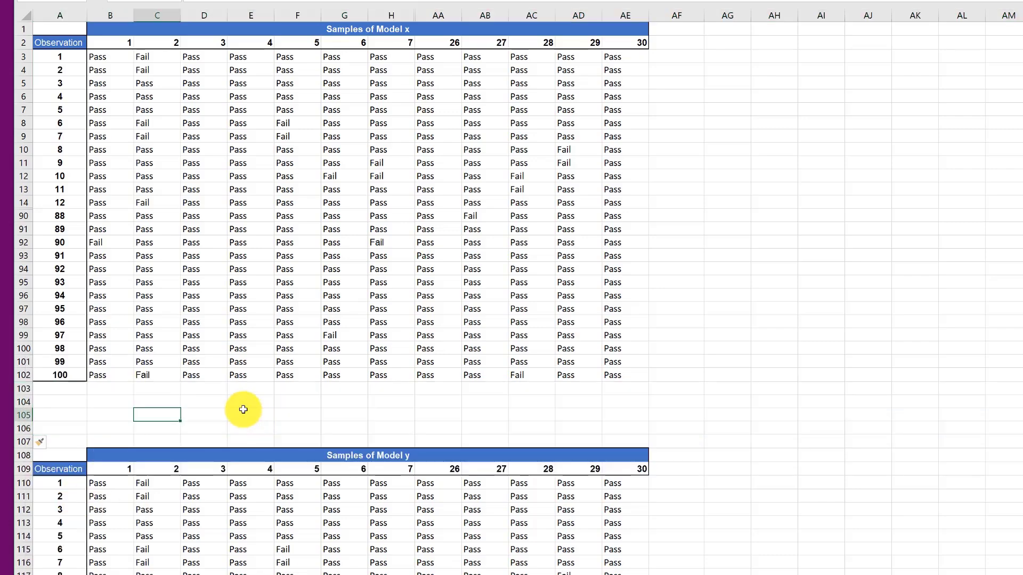
# Label cells A104 to A106 as Counts, Fails and % Fails below the Model x table
pyautogui.click(65, 401)
pyautogui.write('C')
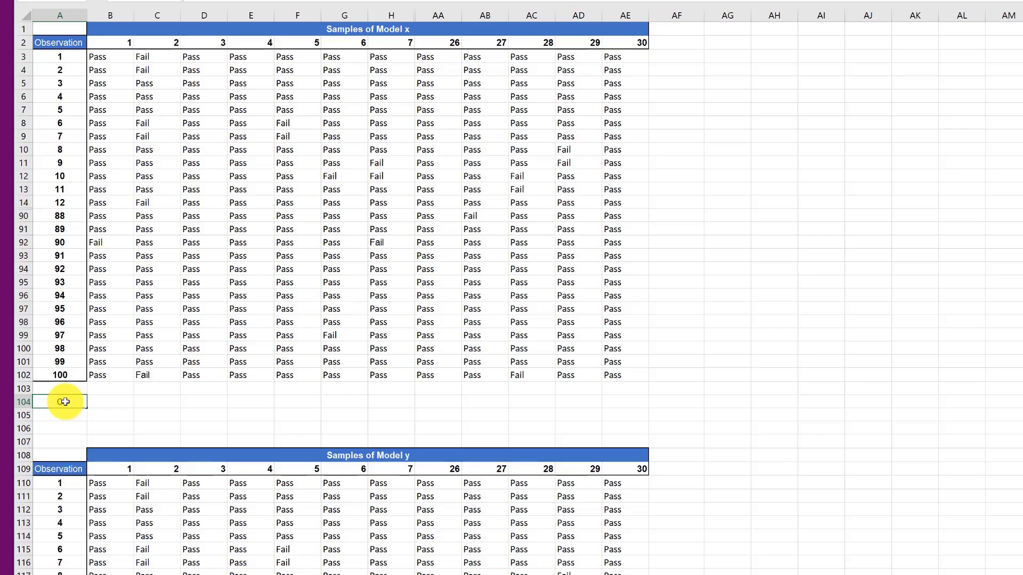
pyautogui.write('ounts')
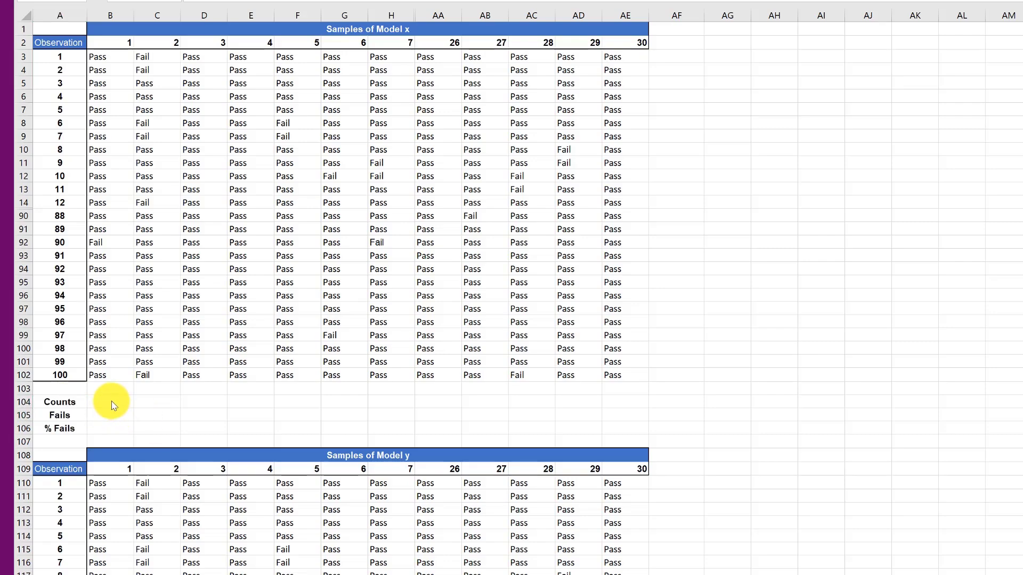
# Enter =COUNTA(B3:B102) in B104 to count the observations in the first Model x sample
pyautogui.click(111, 402)
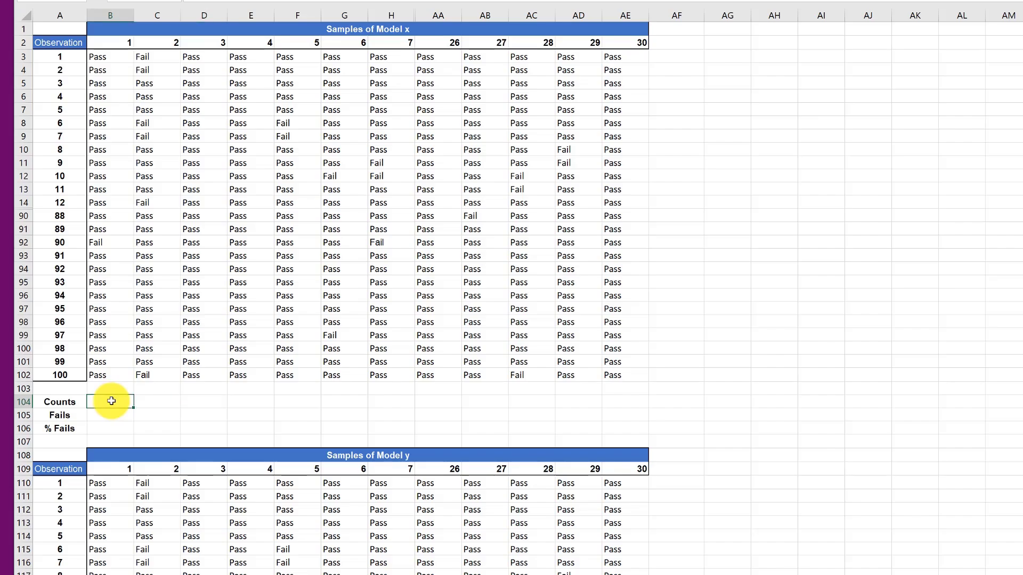
pyautogui.write('=')
pyautogui.write('cou')
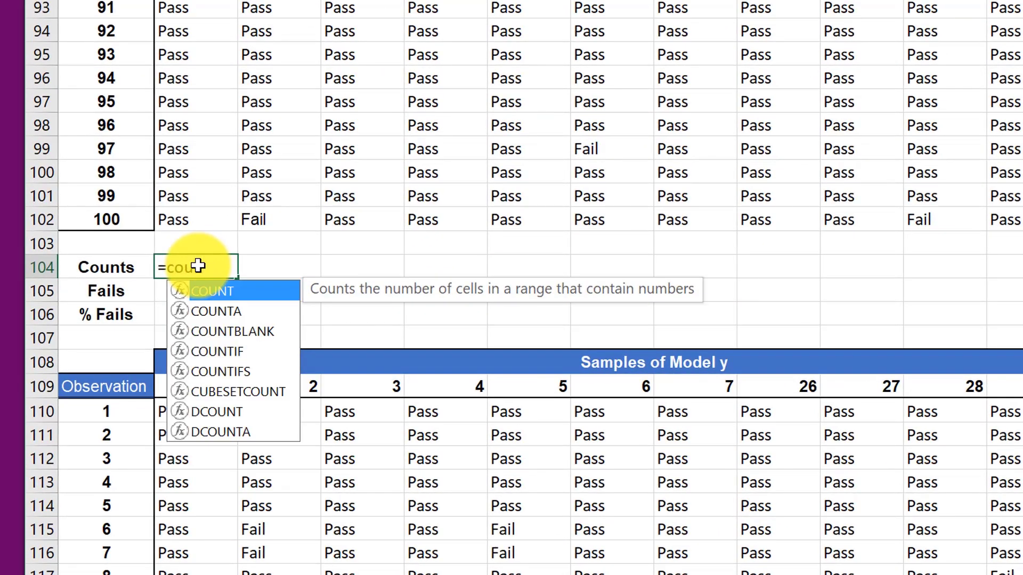
pyautogui.write('n')
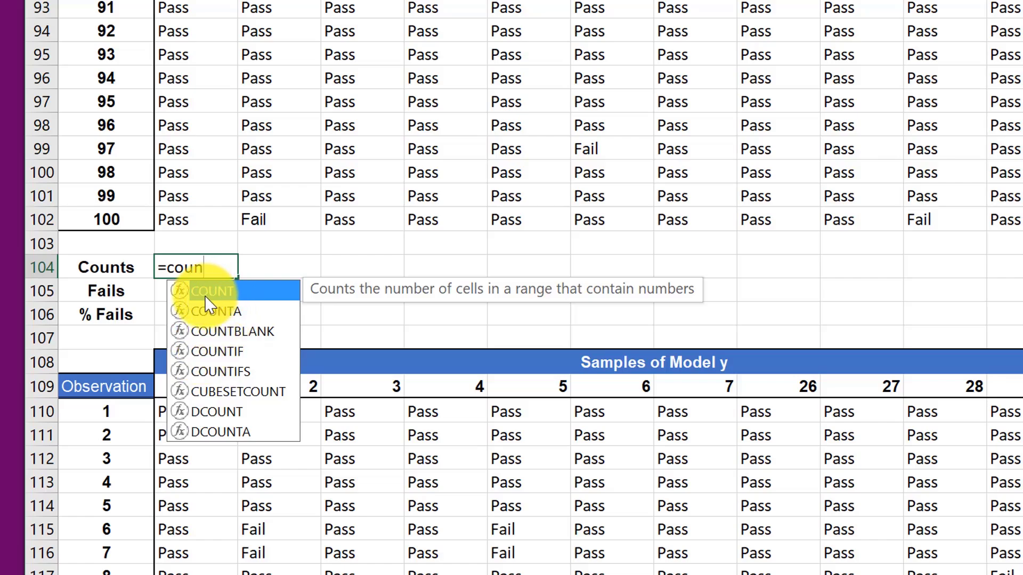
pyautogui.click(216, 314)
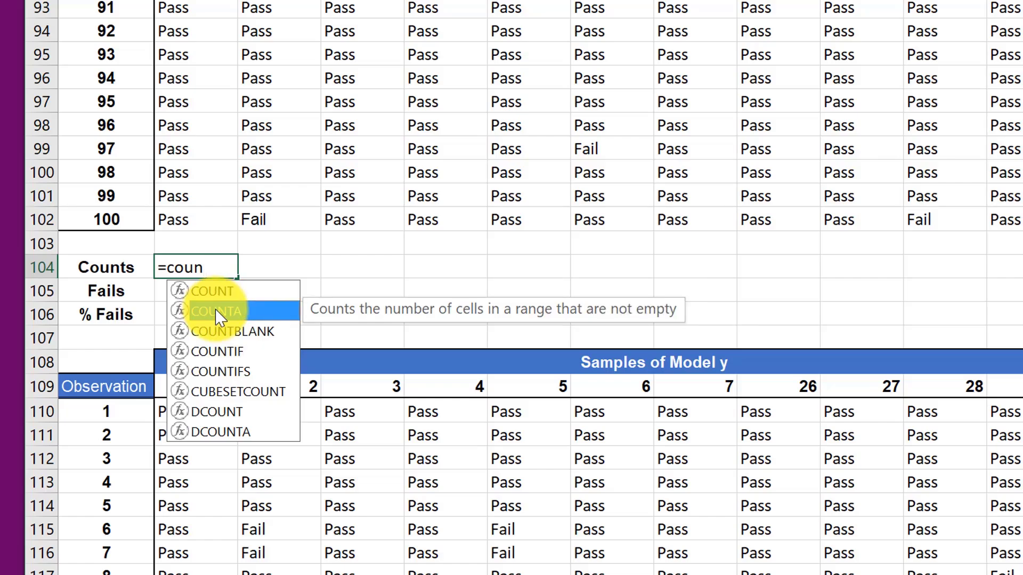
pyautogui.doubleClick(217, 313)
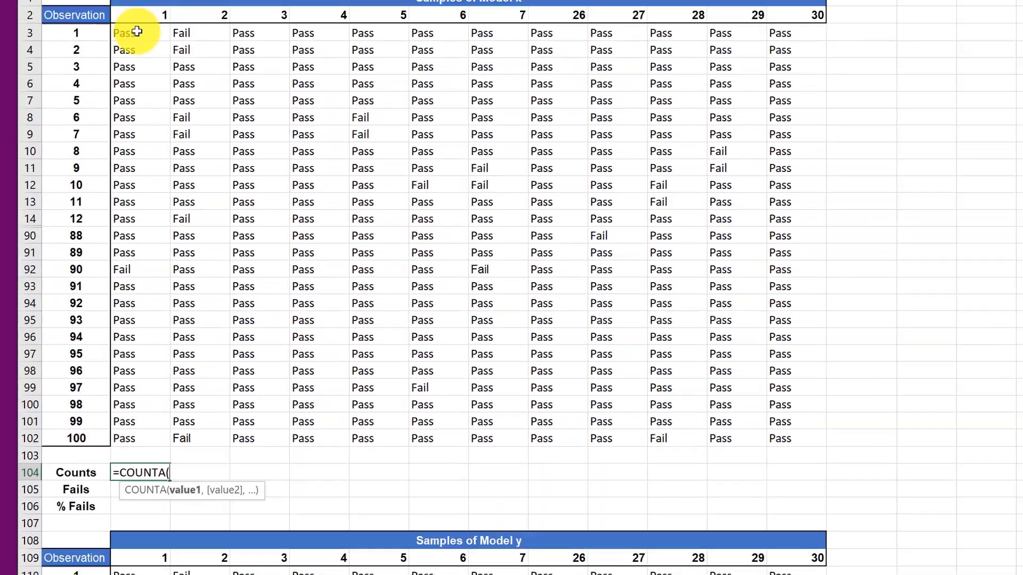
pyautogui.moveTo(133, 67); pyautogui.dragTo(132, 456)
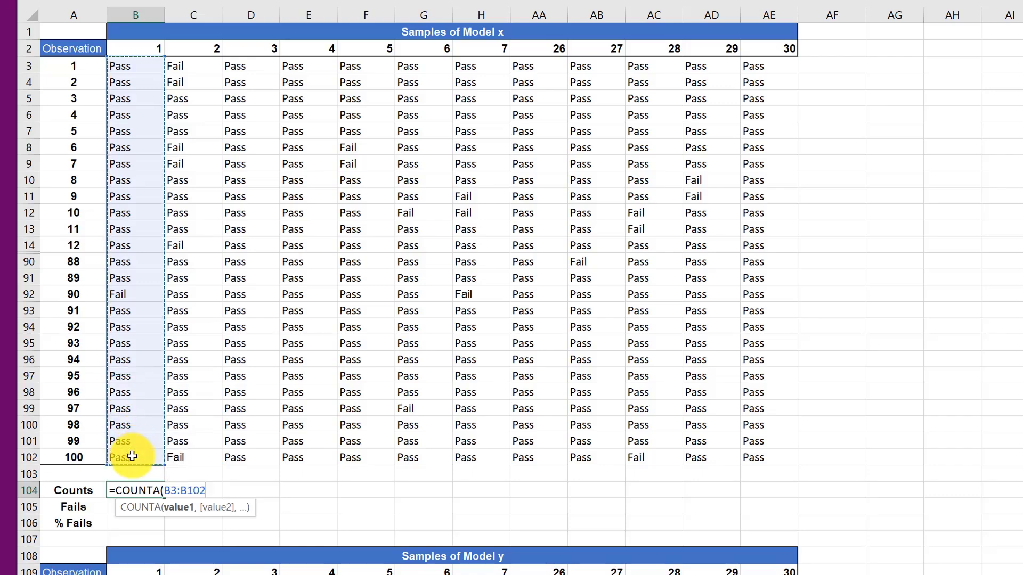
pyautogui.write(')')
pyautogui.press('Return')
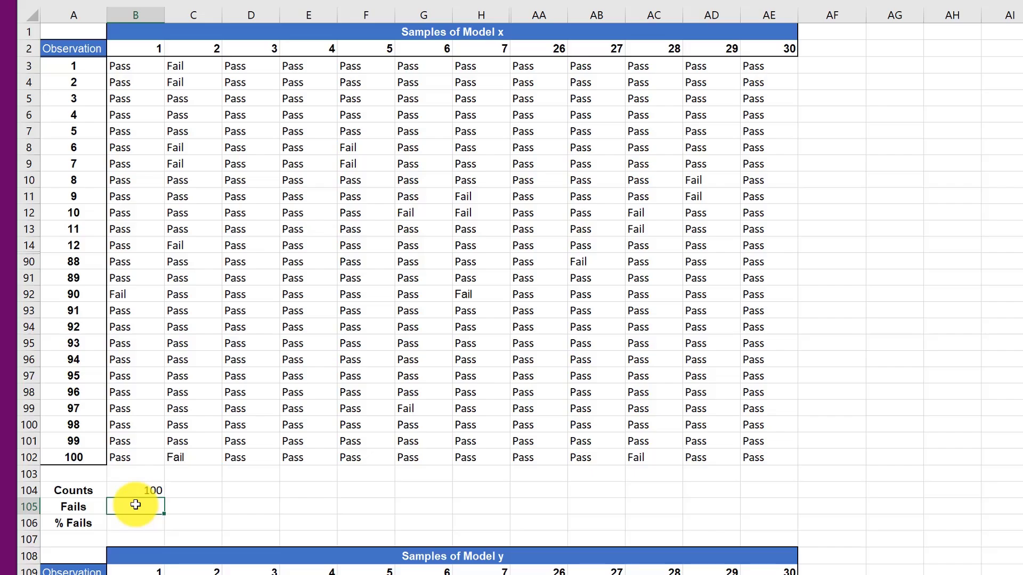
# Enter a COUNTIF formula in B105 that counts the failed observations in B3:B102
pyautogui.write('=cou')
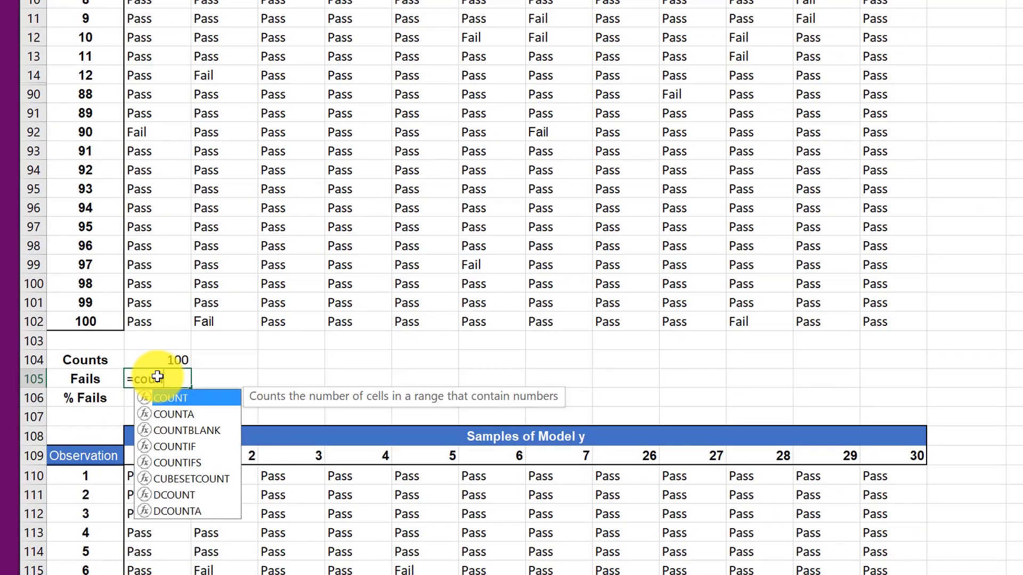
pyautogui.write('n')
pyautogui.click(175, 446)
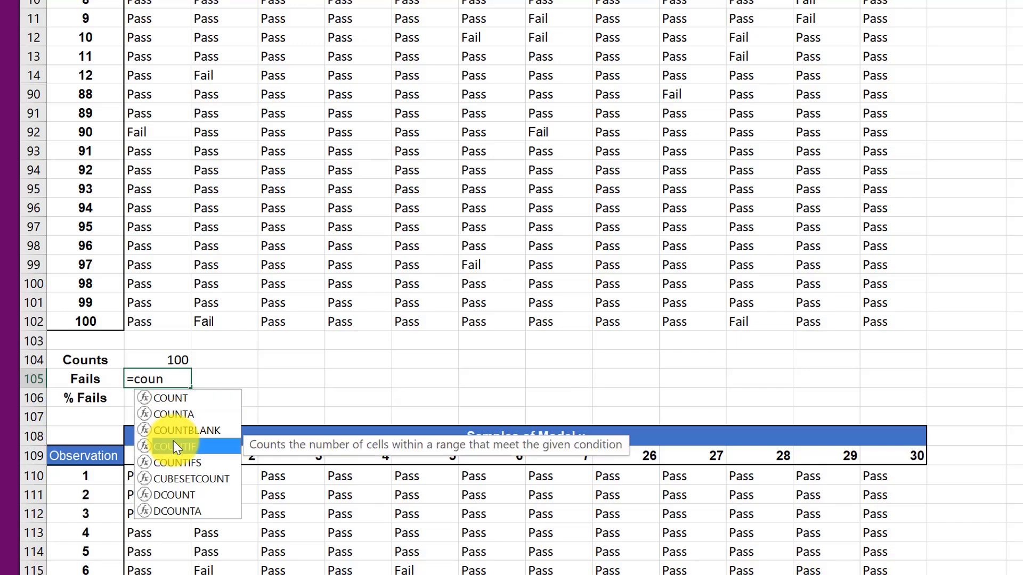
pyautogui.doubleClick(174, 447)
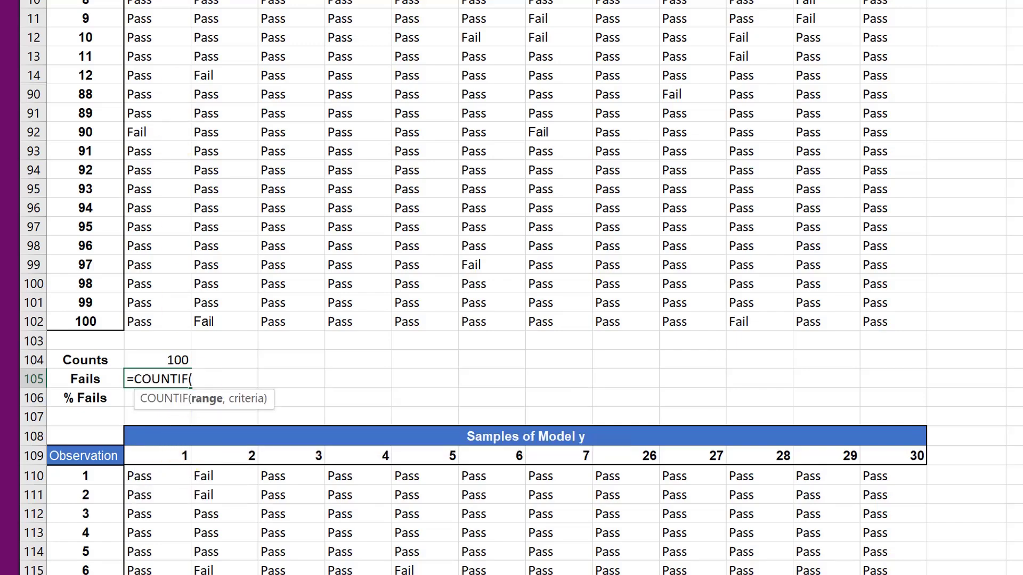
pyautogui.moveTo(154, 10); pyautogui.dragTo(158, 315)
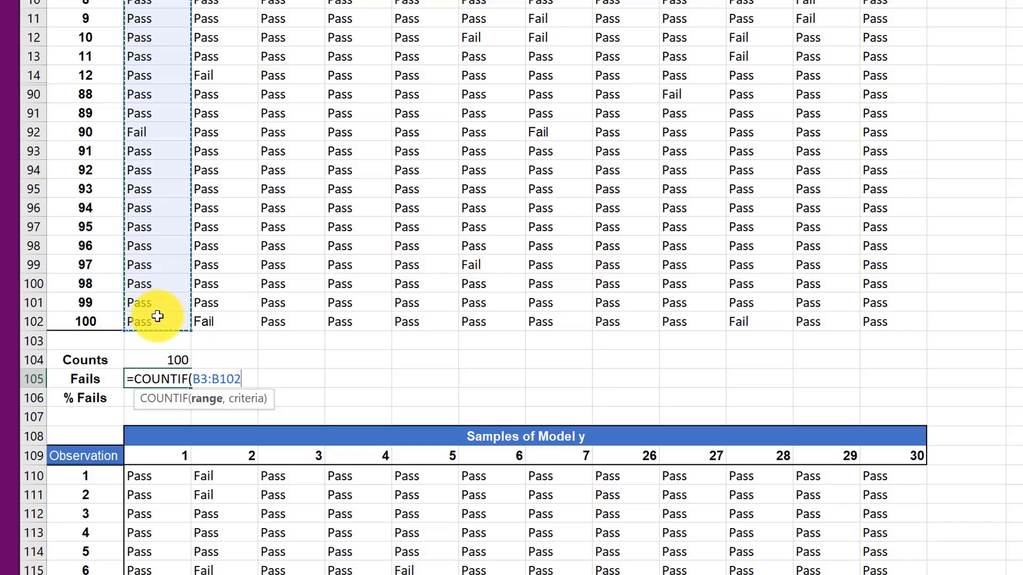
pyautogui.write(',"Fails')
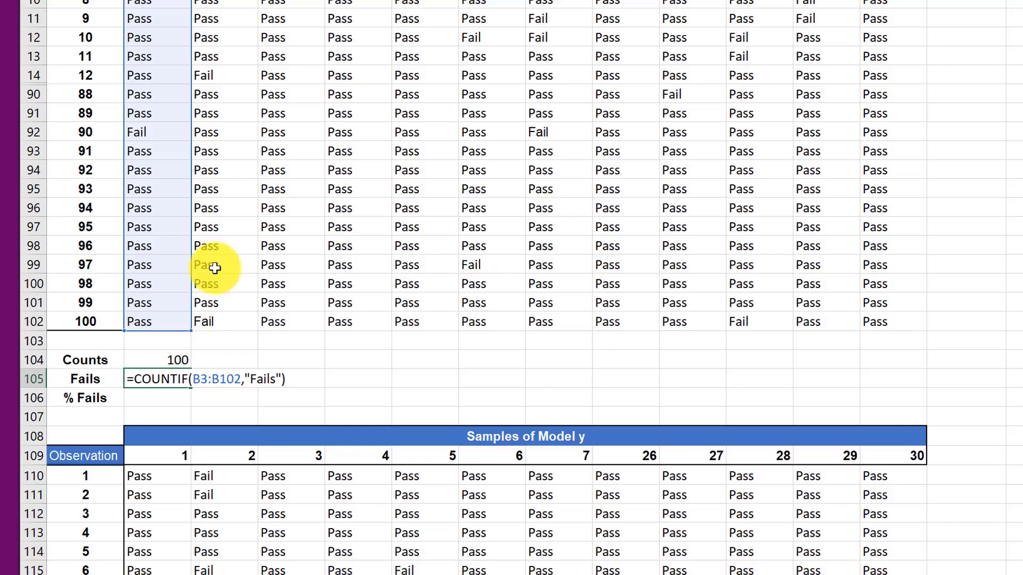
pyautogui.press('Return')
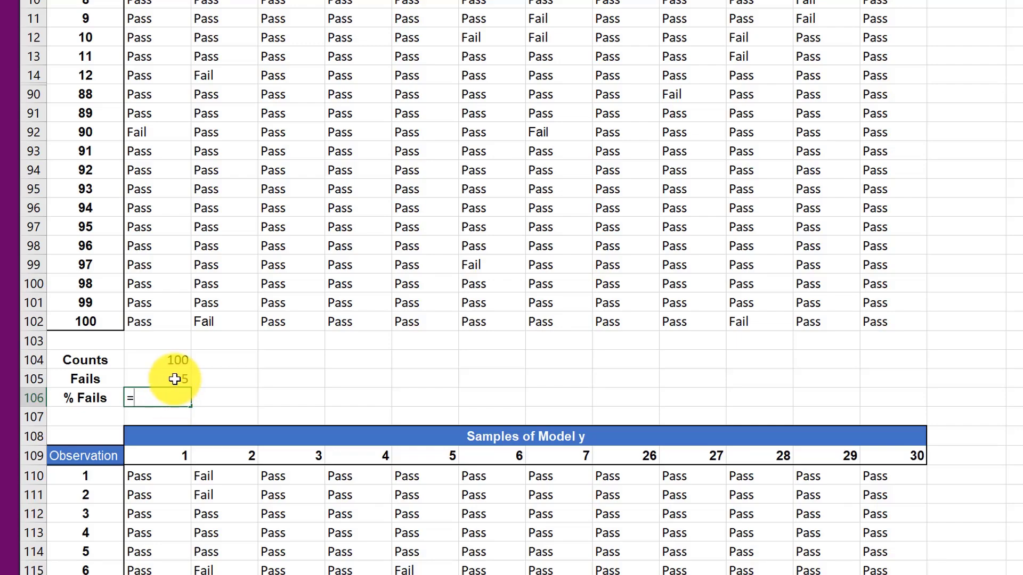
# Calculate the first sample's fail rate in B106 with the formula =B105/B104
pyautogui.click(175, 380)
pyautogui.write('/')
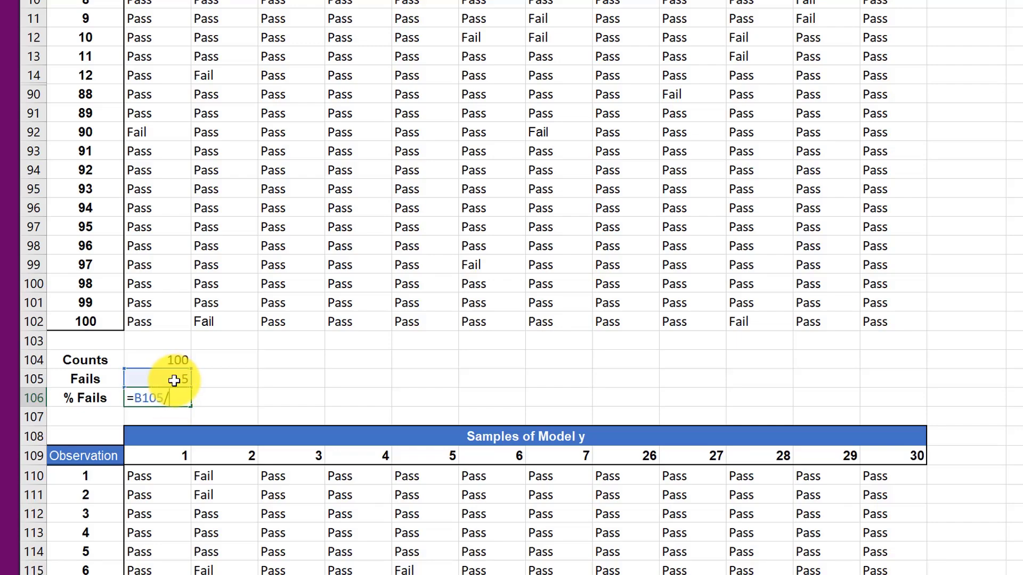
pyautogui.click(168, 362)
pyautogui.press('Return')
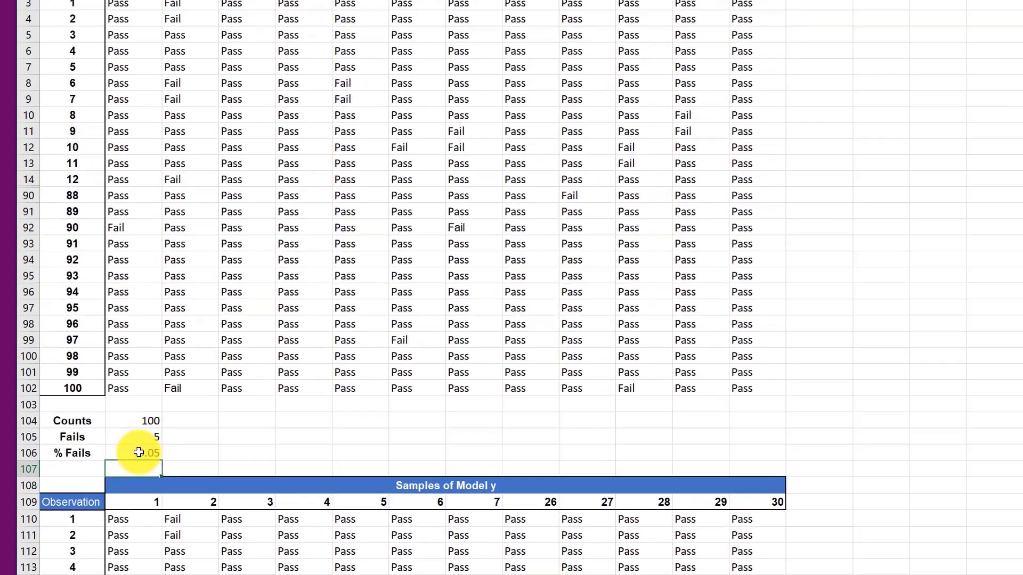
# Format the % Fails value in B106 as a percentage with two decimal places
pyautogui.click(138, 452)
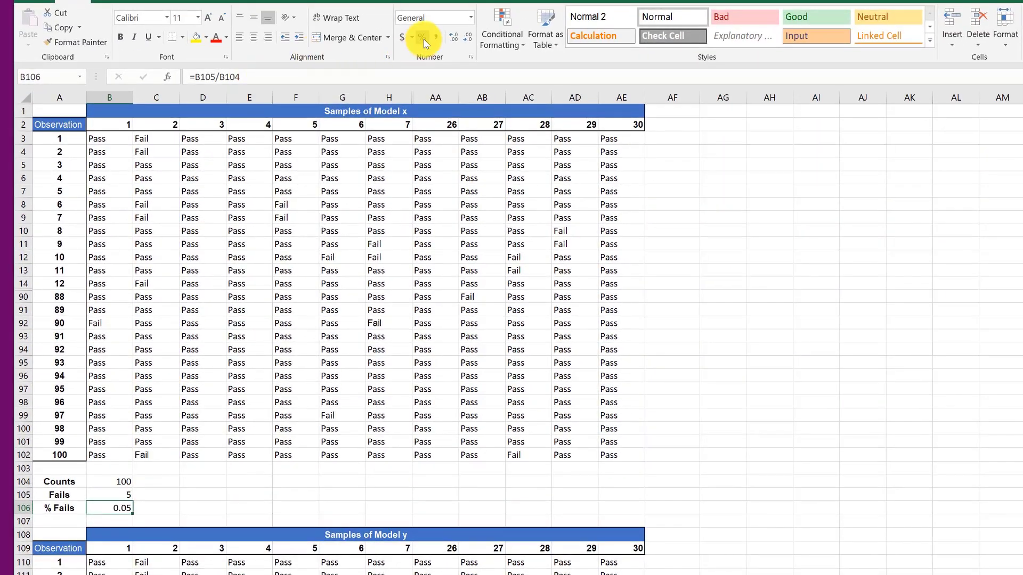
pyautogui.click(424, 38)
pyautogui.click(457, 38)
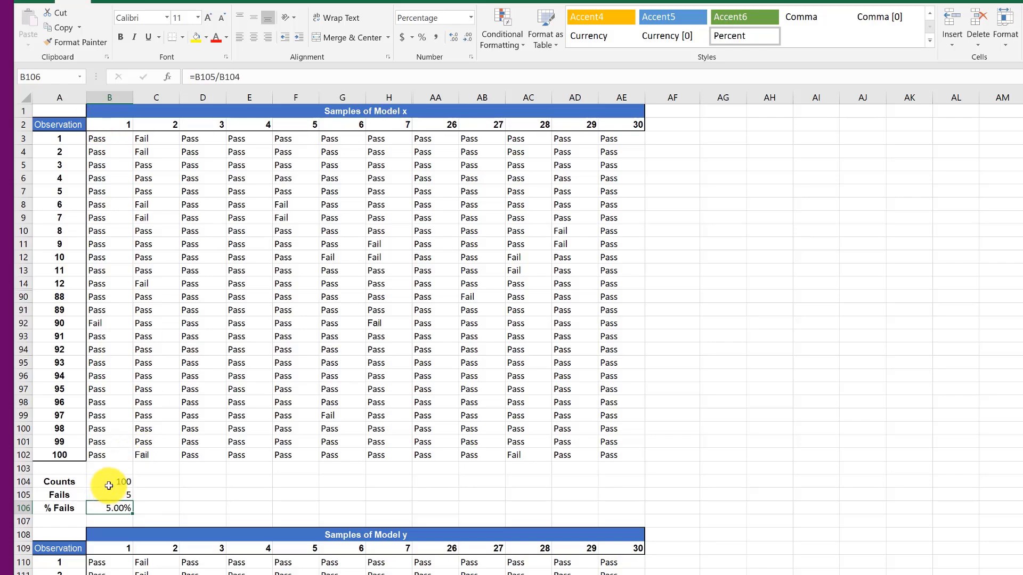
# Fill the Counts, Fails and % Fails formulas from B104:B106 across to column AE for all Model x samples
pyautogui.moveTo(110, 481); pyautogui.dragTo(112, 508)
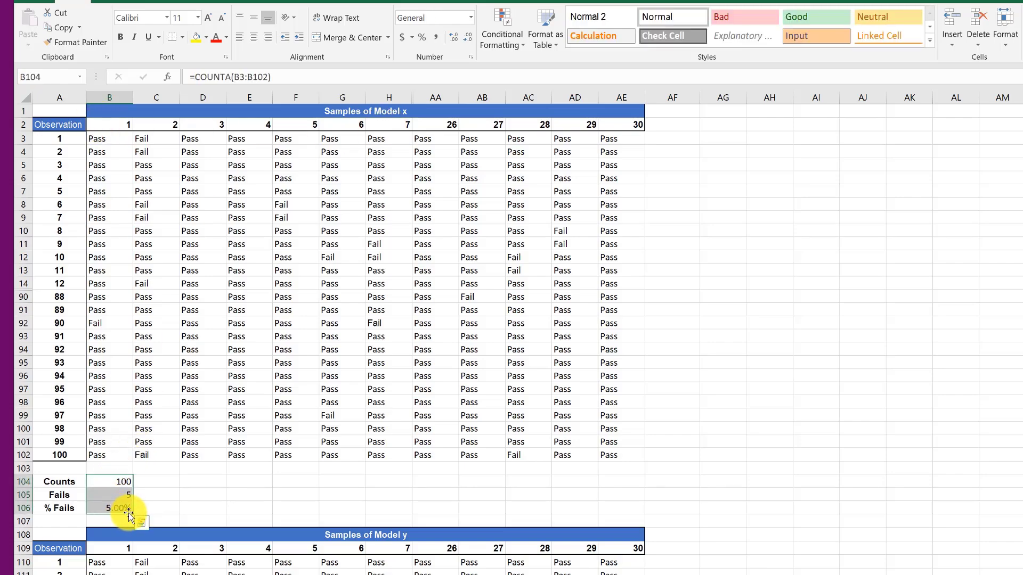
pyautogui.moveTo(133, 513); pyautogui.dragTo(640, 522)
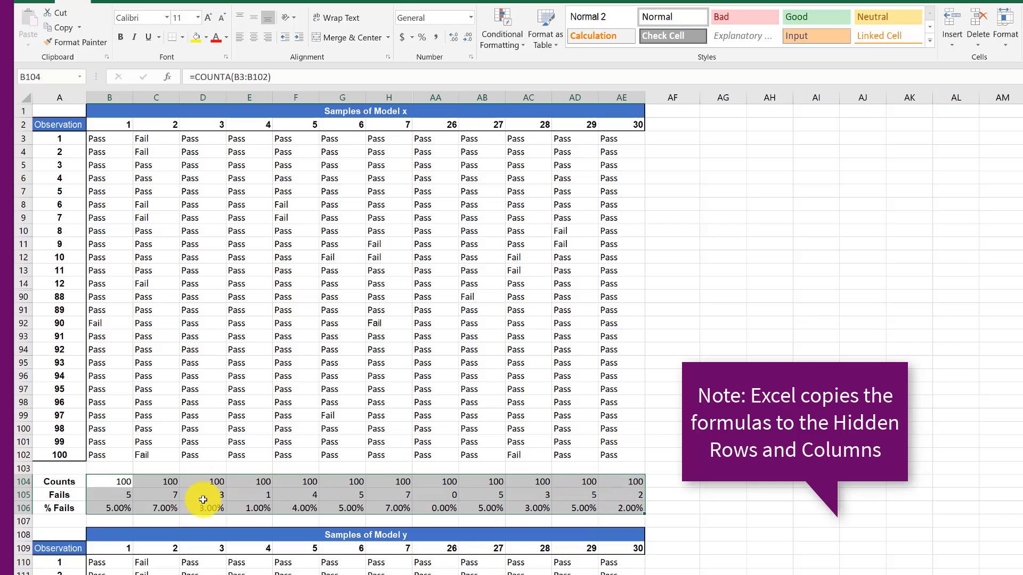
pyautogui.click(679, 481)
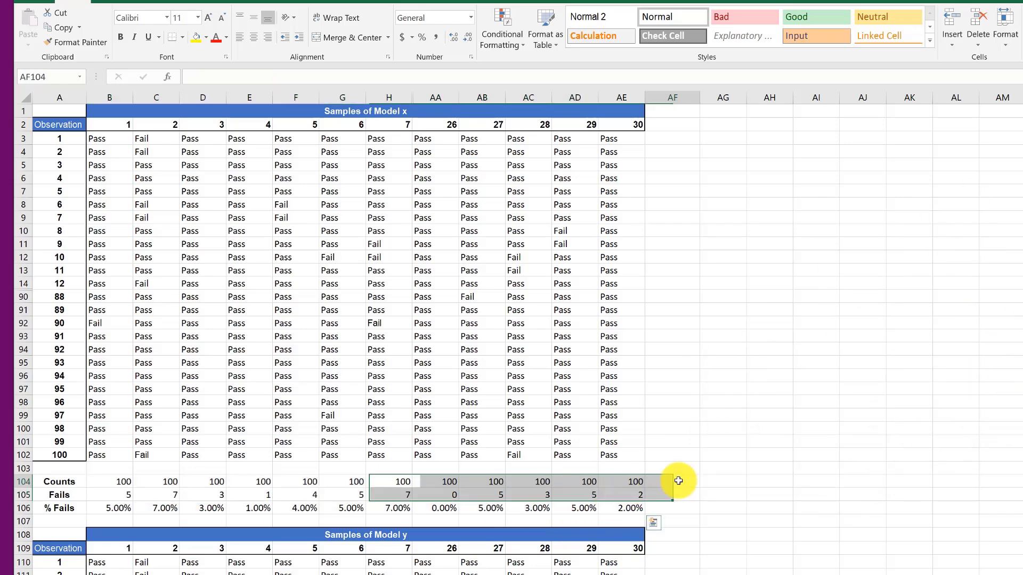
# Enter the heading Total Mod x in cell AF103
pyautogui.click(672, 465)
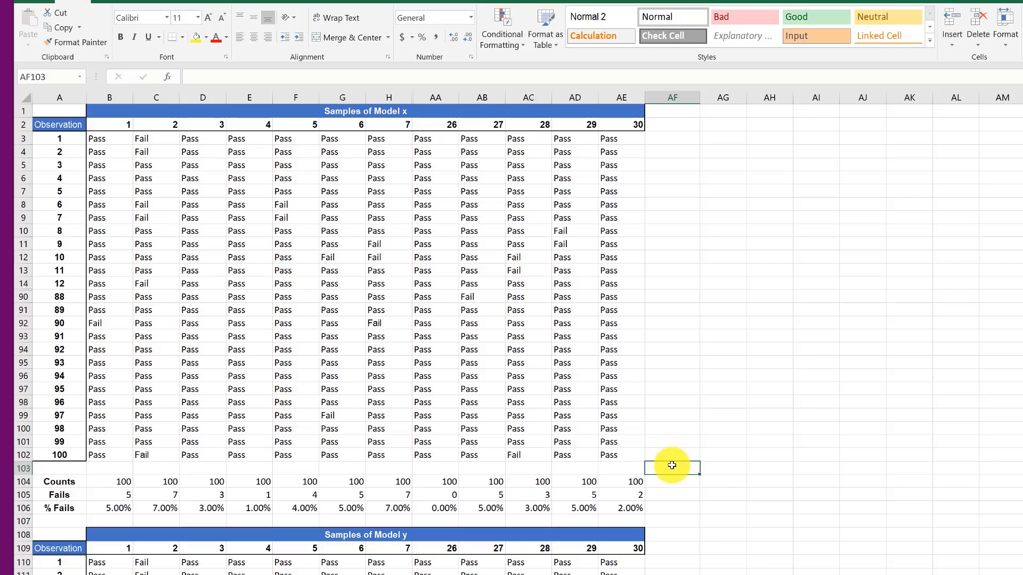
pyautogui.write('Total')
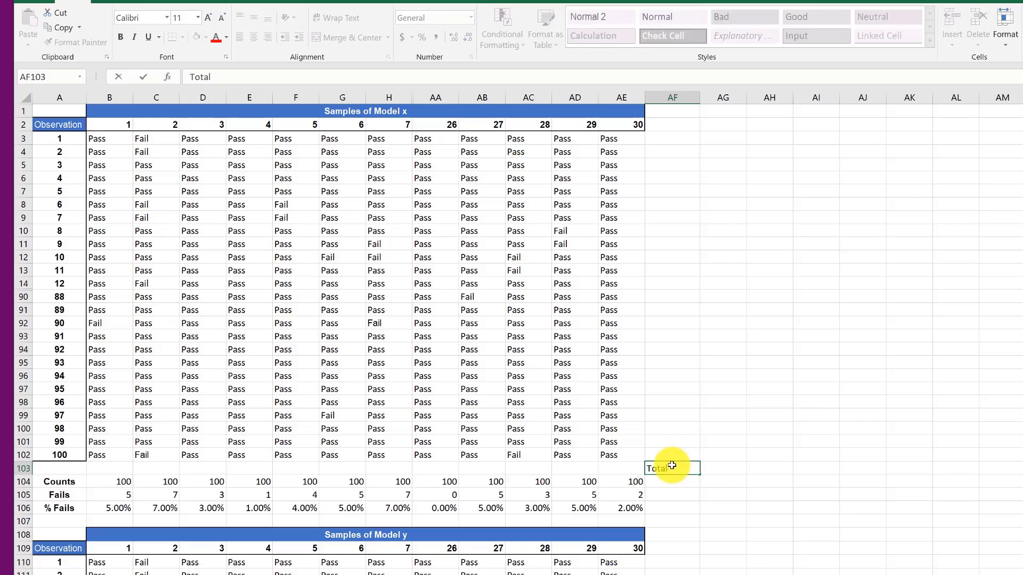
pyautogui.write(' Mod x')
# Total the Model x observation counts in AF104 with the formula =SUM(B104:AE104)
pyautogui.click(681, 483)
pyautogui.write('=sum')
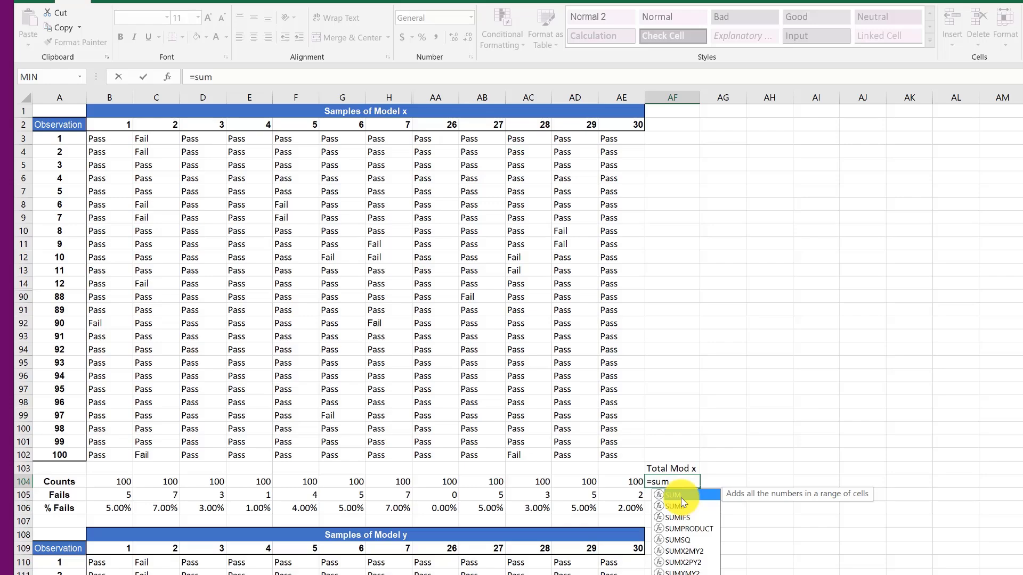
pyautogui.press('Tab')
pyautogui.click(114, 482)
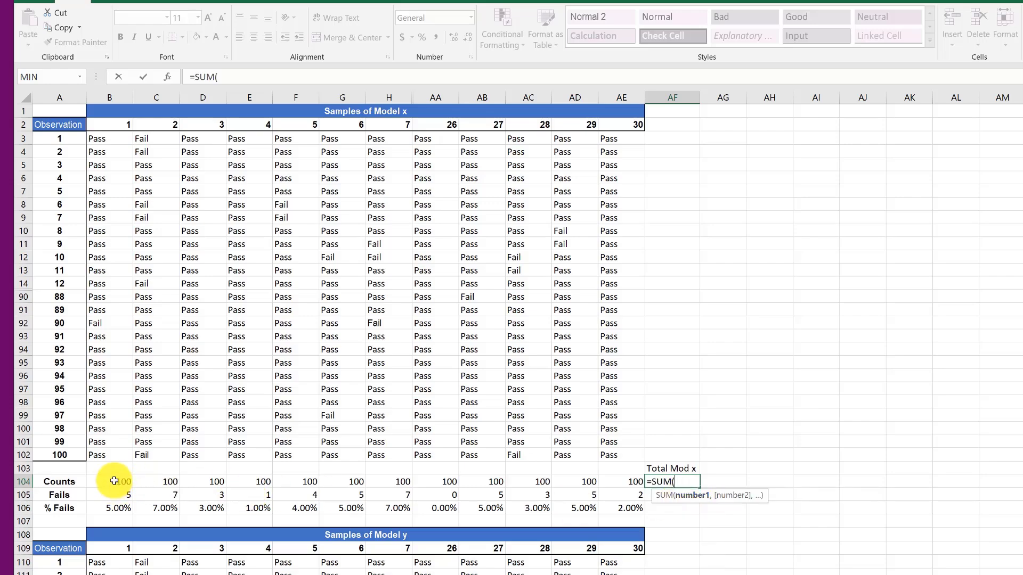
pyautogui.moveTo(484, 481); pyautogui.dragTo(617, 483)
pyautogui.press('Return')
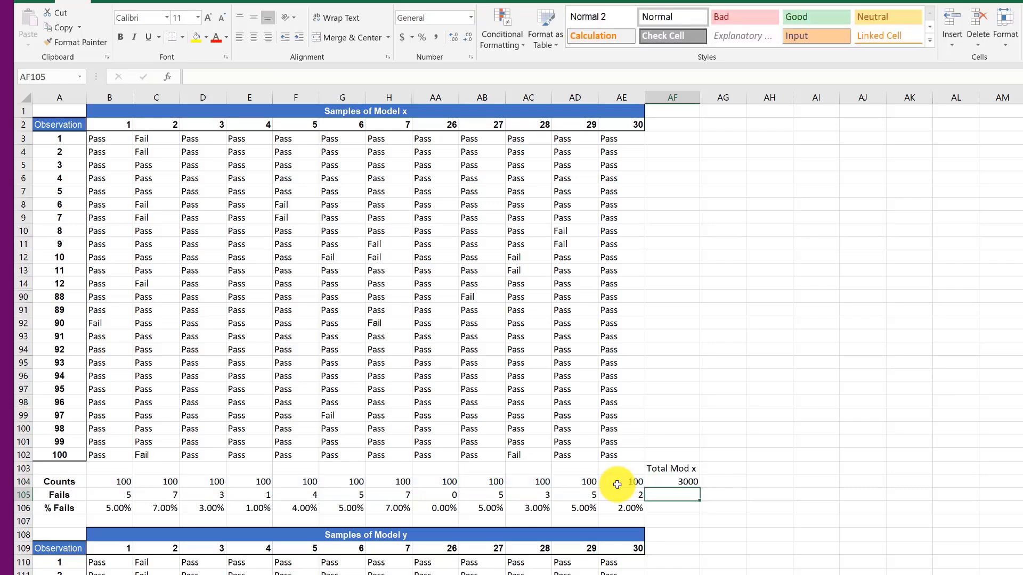
# Fill the SUM formula from AF104 down to AF105, and extend the % Fails formula from AE106 into AF106
pyautogui.click(675, 483)
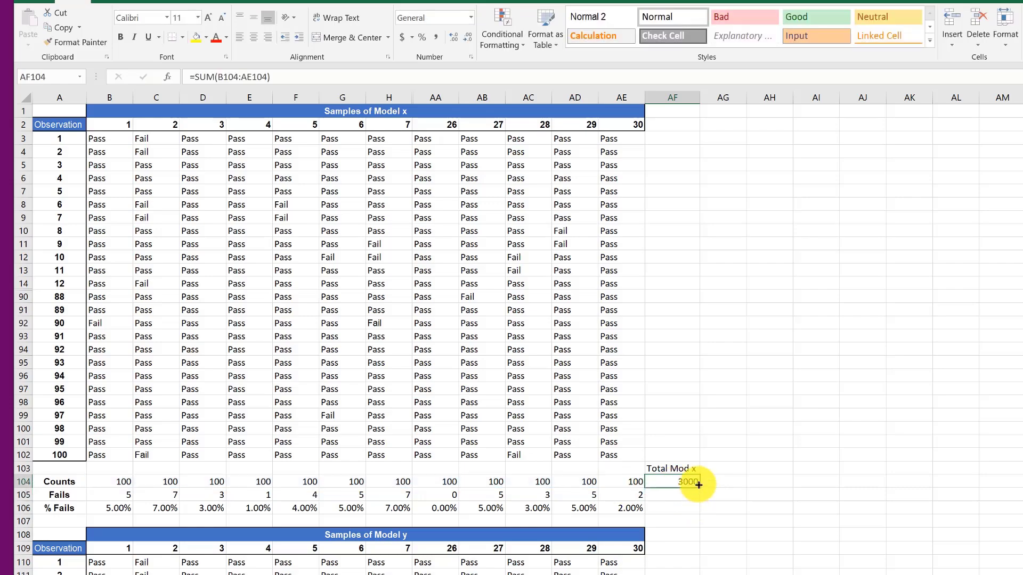
pyautogui.moveTo(695, 496); pyautogui.dragTo(696, 501)
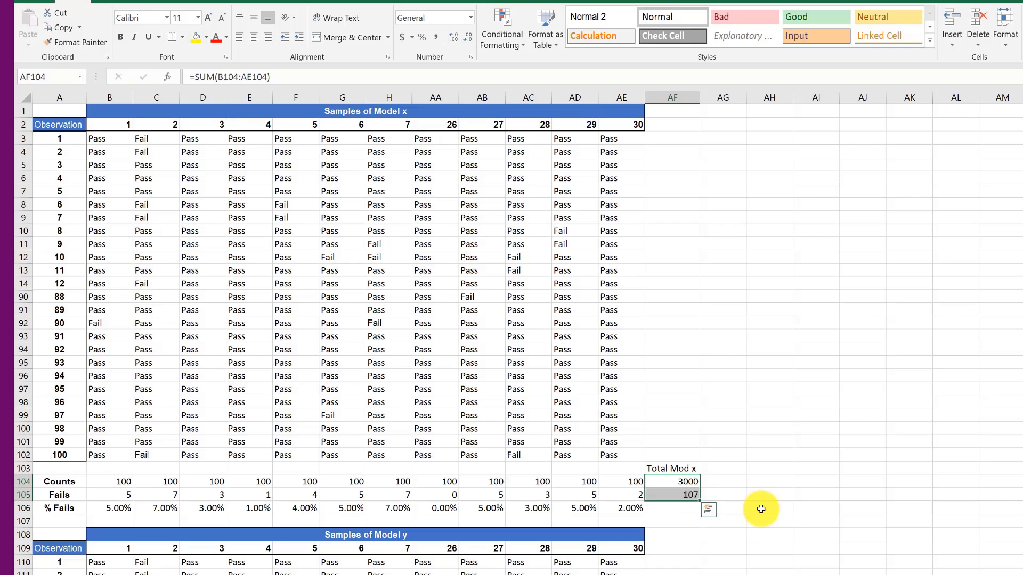
pyautogui.click(624, 511)
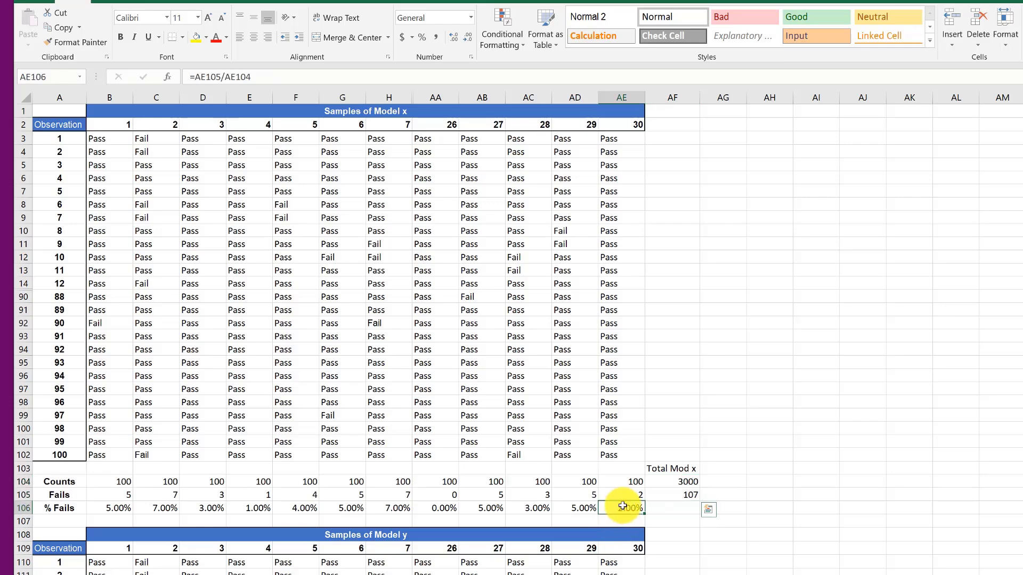
pyautogui.moveTo(644, 516); pyautogui.dragTo(688, 513)
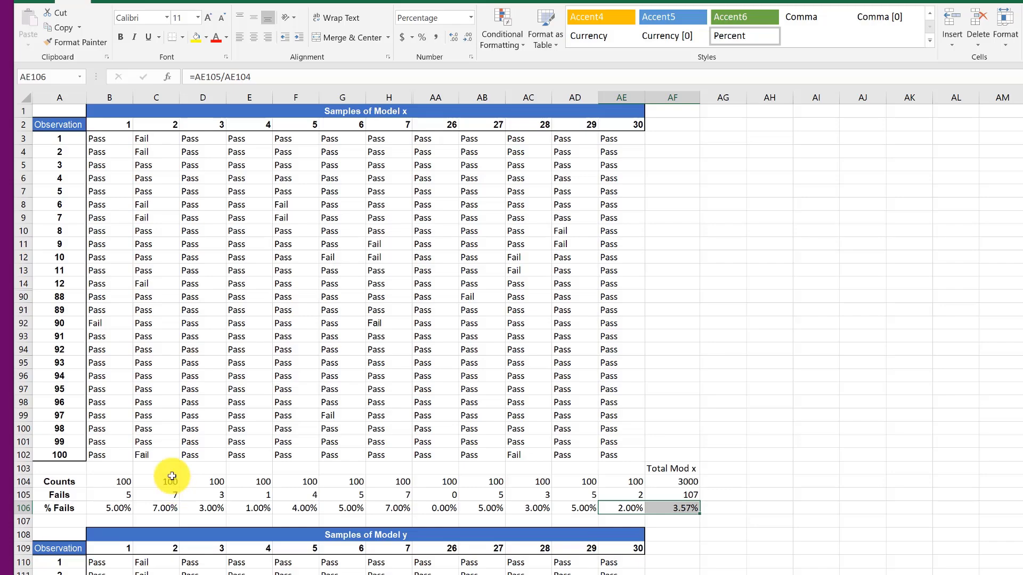
pyautogui.scroll(-5, 175, 482)
pyautogui.scroll(-4, 179, 479)
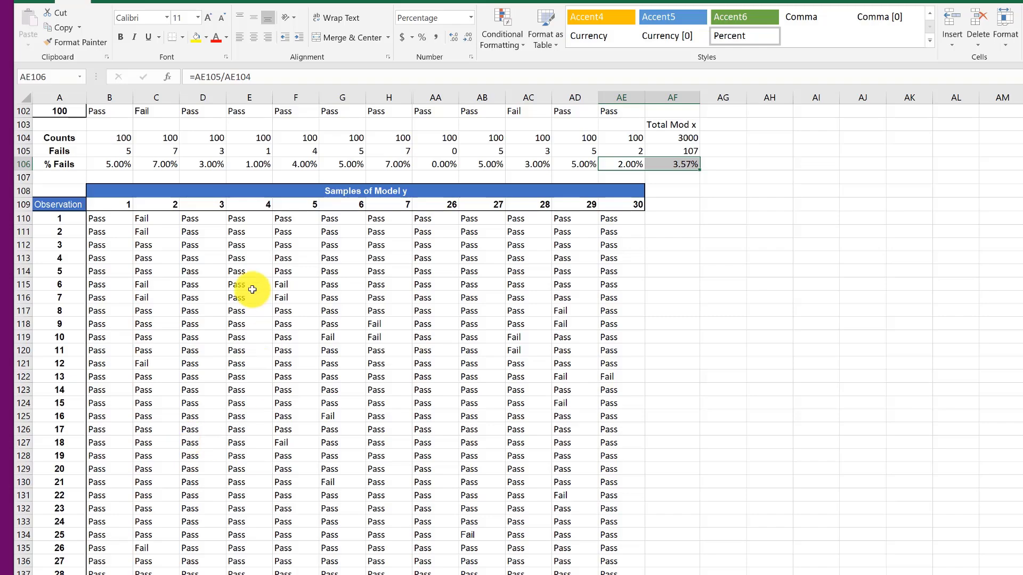
pyautogui.scroll(9, 187, 179)
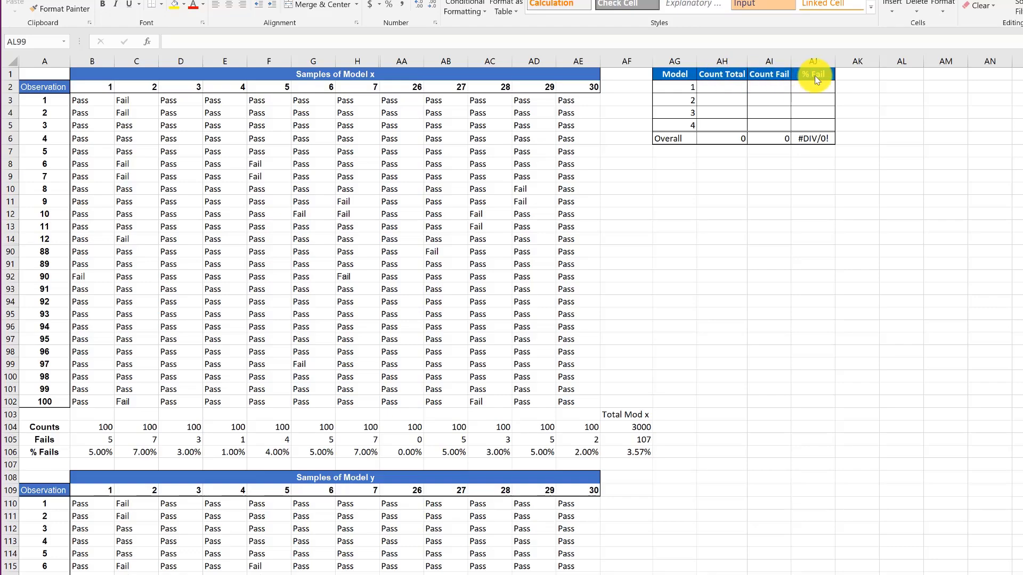
# Link the Count Total of model 1 in AH2 to the Model x observation total with =AF104
pyautogui.click(719, 85)
pyautogui.click(720, 87)
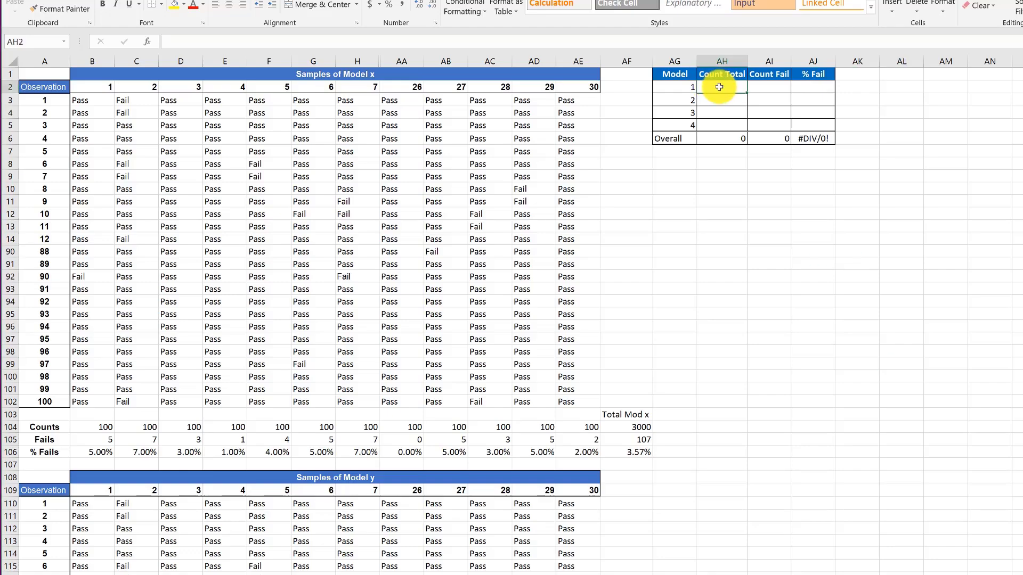
pyautogui.write('=')
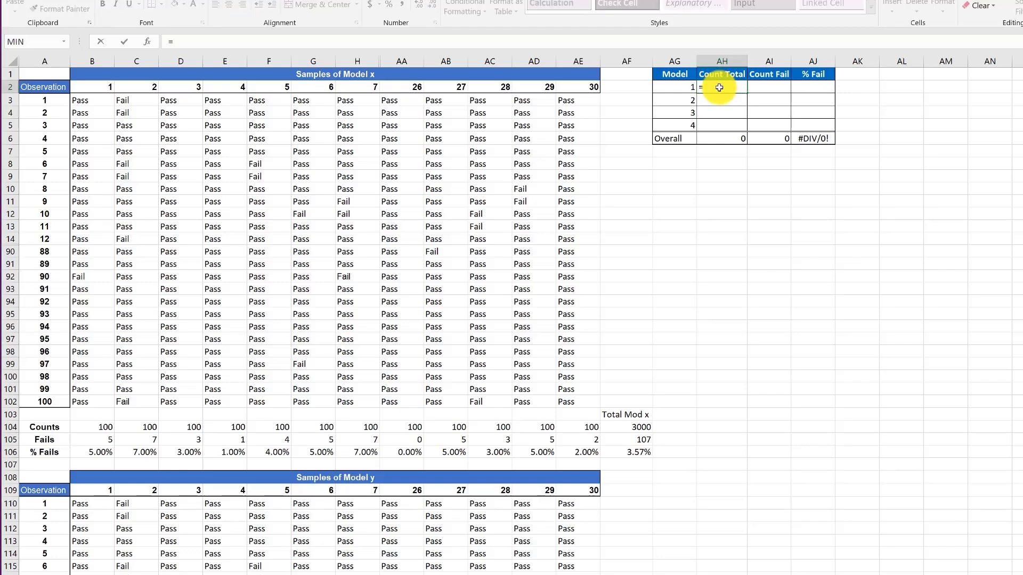
pyautogui.click(629, 430)
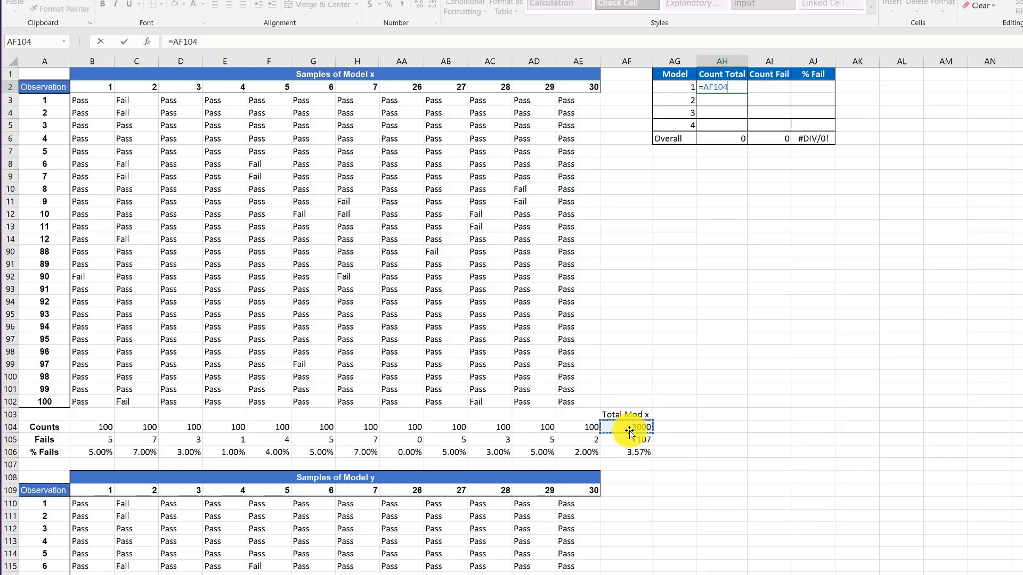
pyautogui.press('Return')
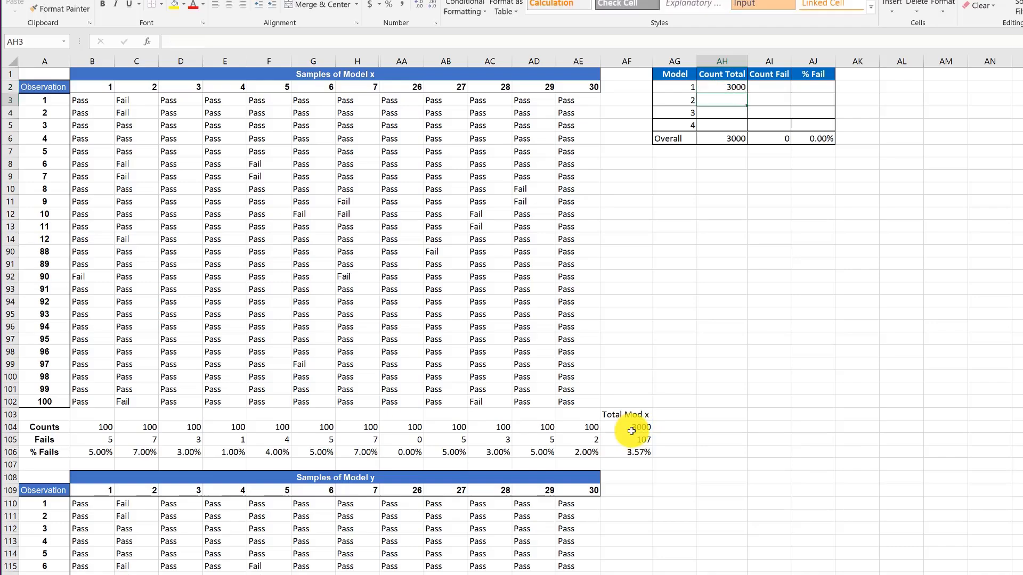
# Link model 1's Count Fail in AI2 to =AF105 and its % Fail in AJ2 to =AF106
pyautogui.click(765, 88)
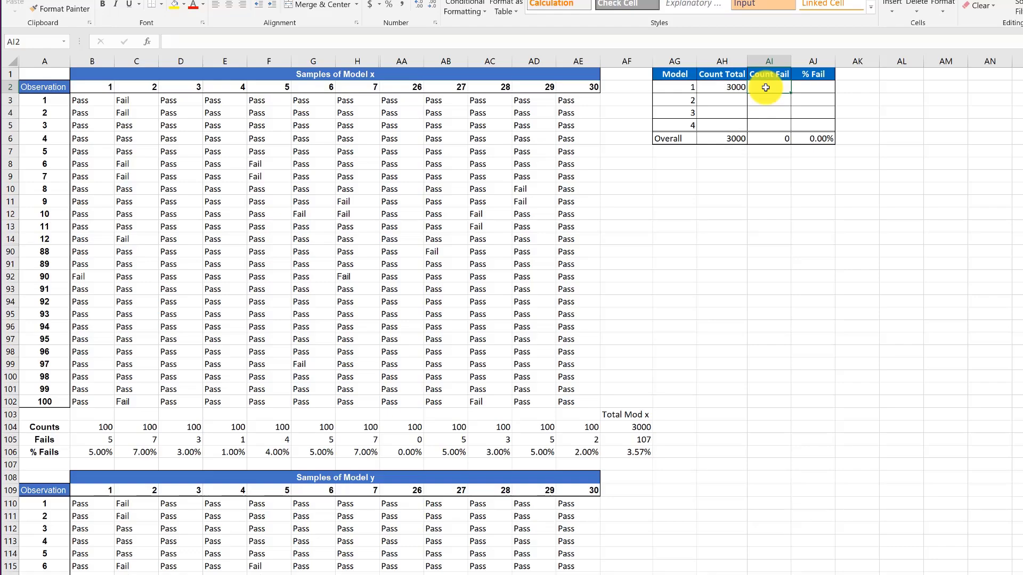
pyautogui.write('=')
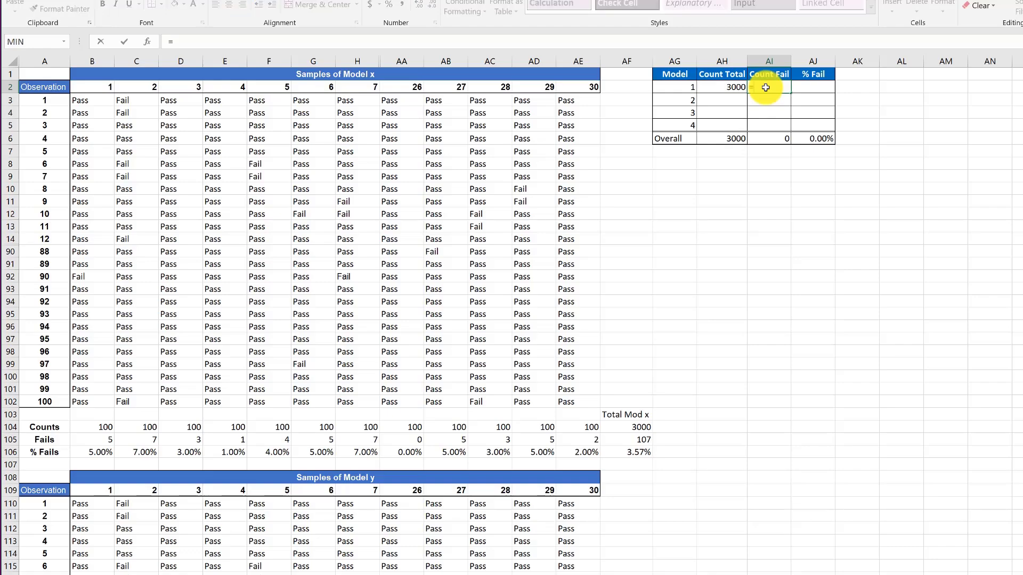
pyautogui.click(636, 440)
pyautogui.press('Return')
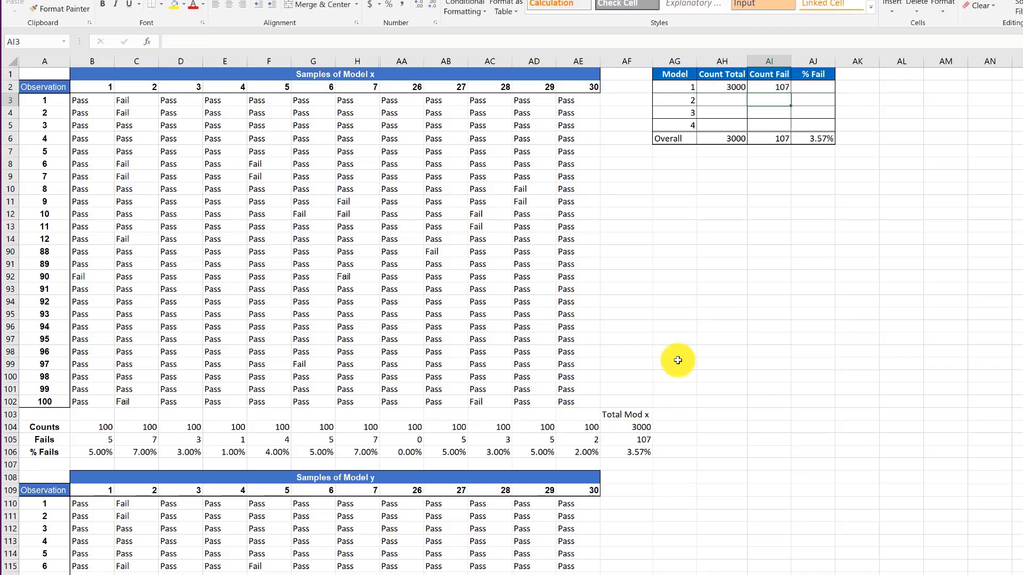
pyautogui.click(820, 88)
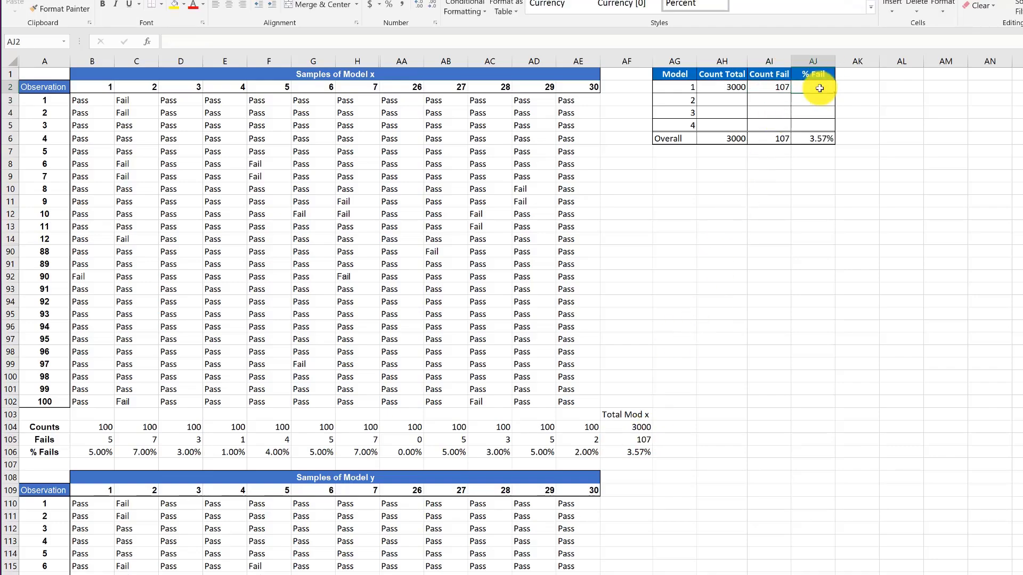
pyautogui.write('=')
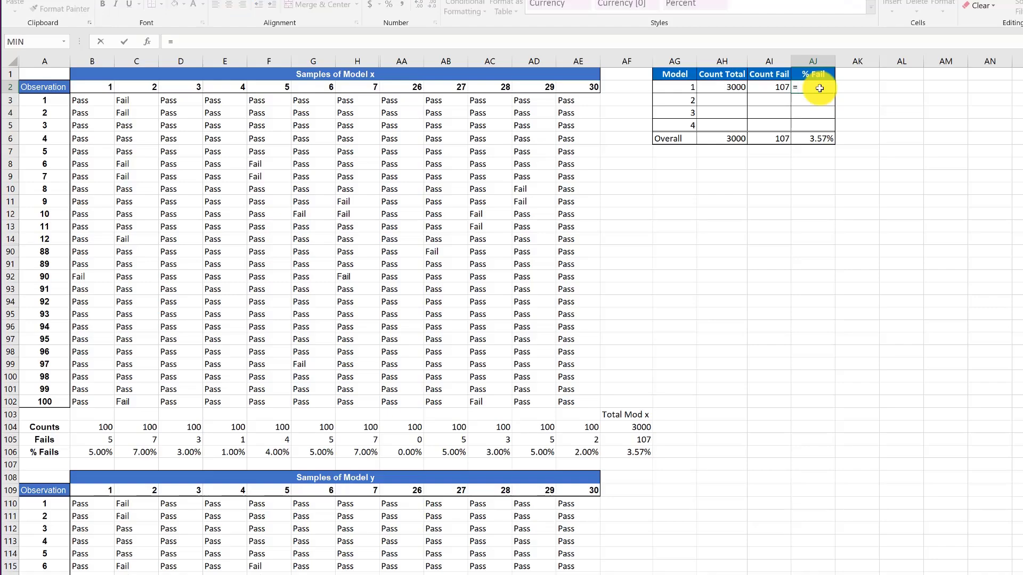
pyautogui.click(643, 450)
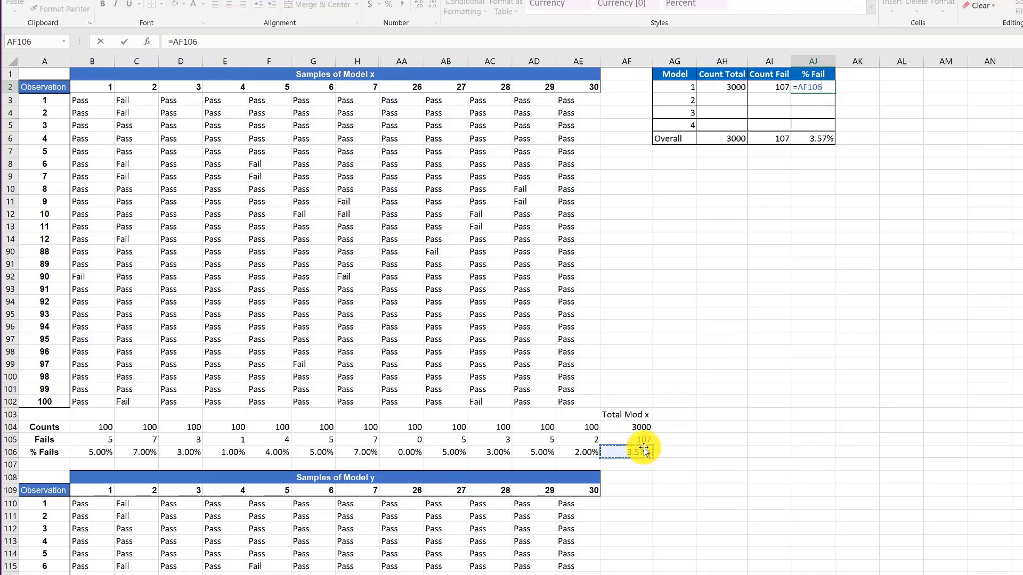
pyautogui.press('Return')
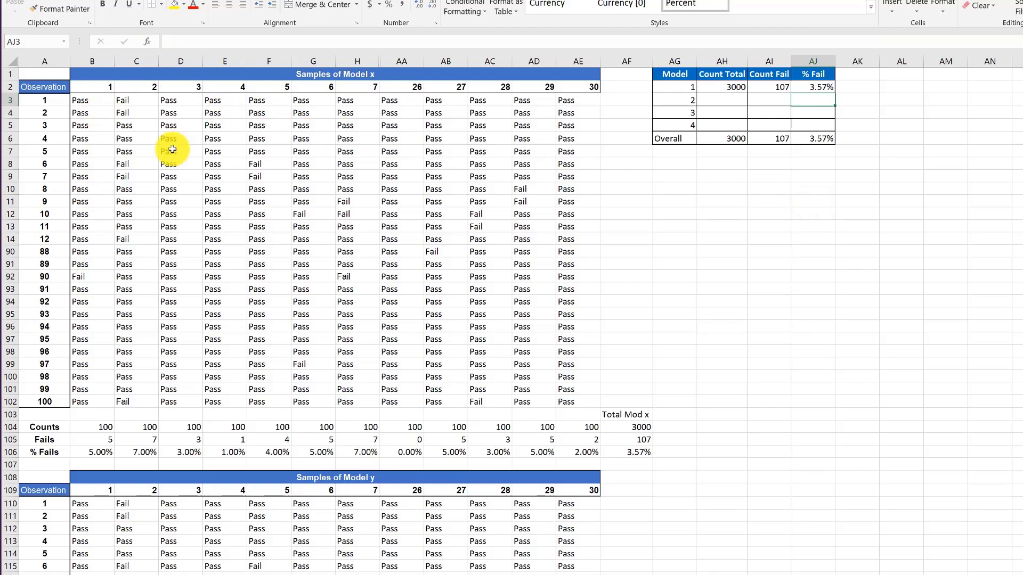
# Change observation 2 of Model x sample 4, cell E4, to Fail
pyautogui.click(214, 114)
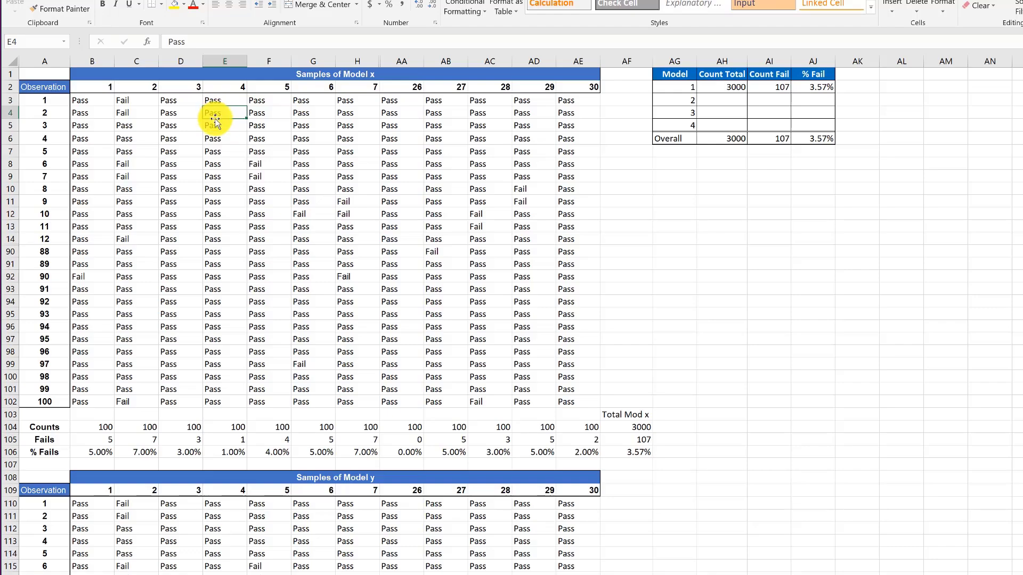
pyautogui.write('fail')
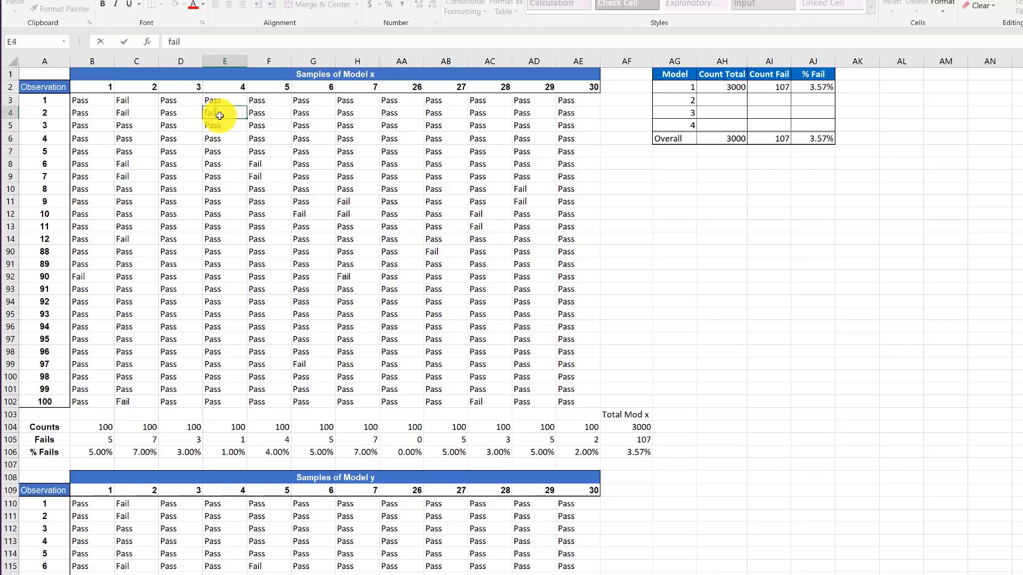
pyautogui.press('Return')
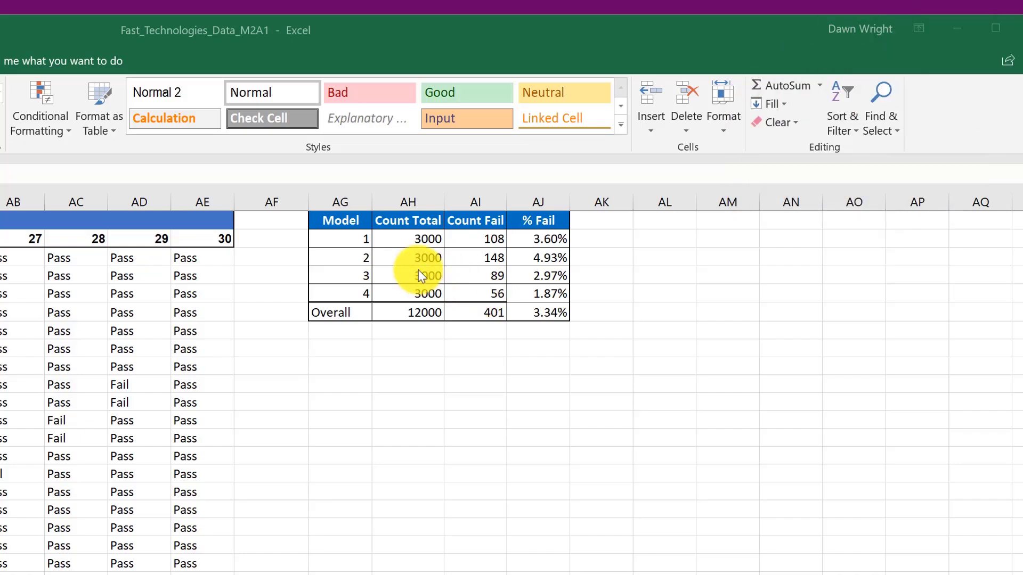
# Insert the recommended Clustered Column chart with a % Fail line from AG1:AG5 and AI1:AJ5, and place it below the summary table
pyautogui.click(358, 219)
pyautogui.moveTo(358, 225); pyautogui.dragTo(354, 291)
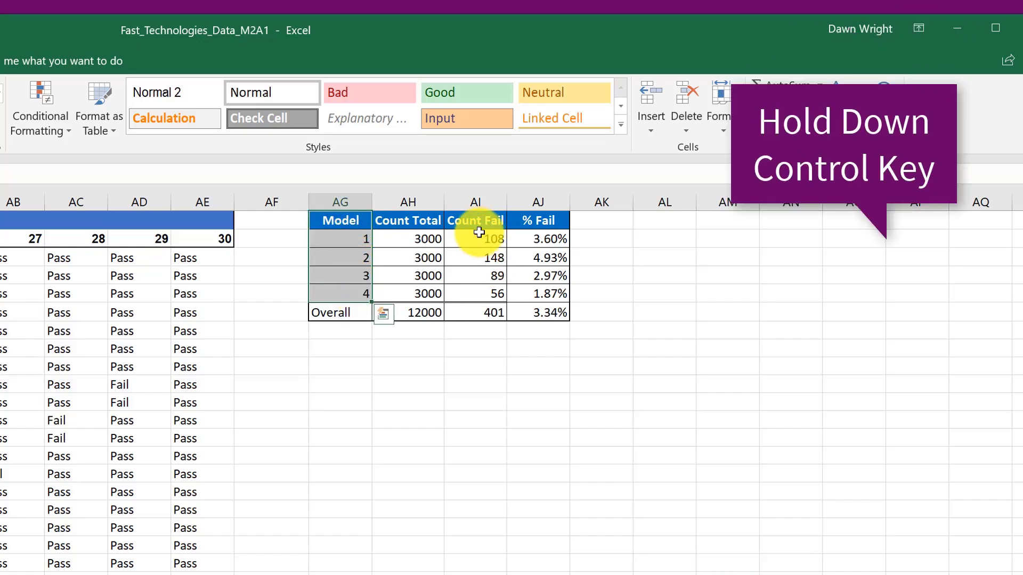
pyautogui.moveTo(485, 252); pyautogui.dragTo(526, 296)
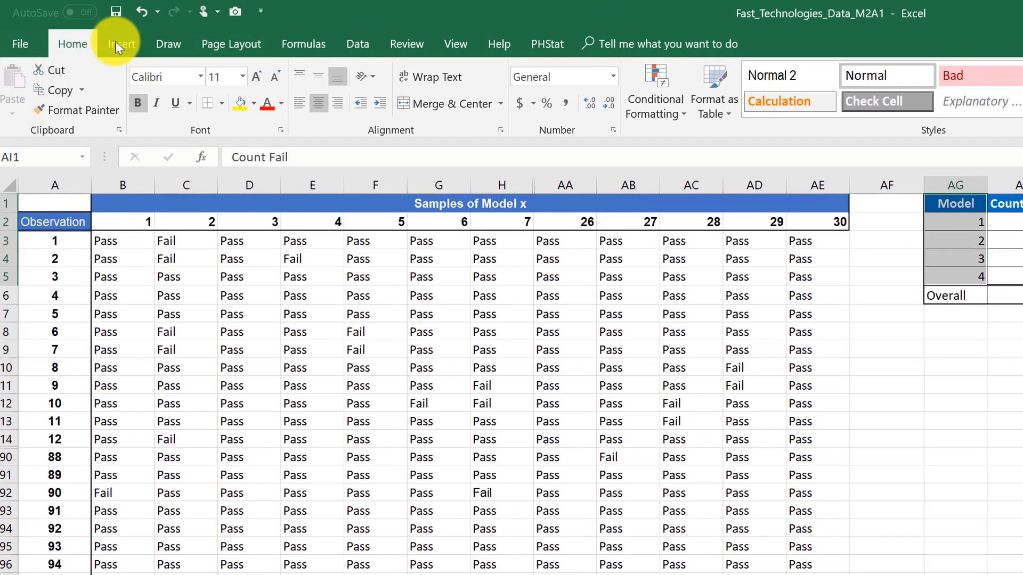
pyautogui.click(125, 41)
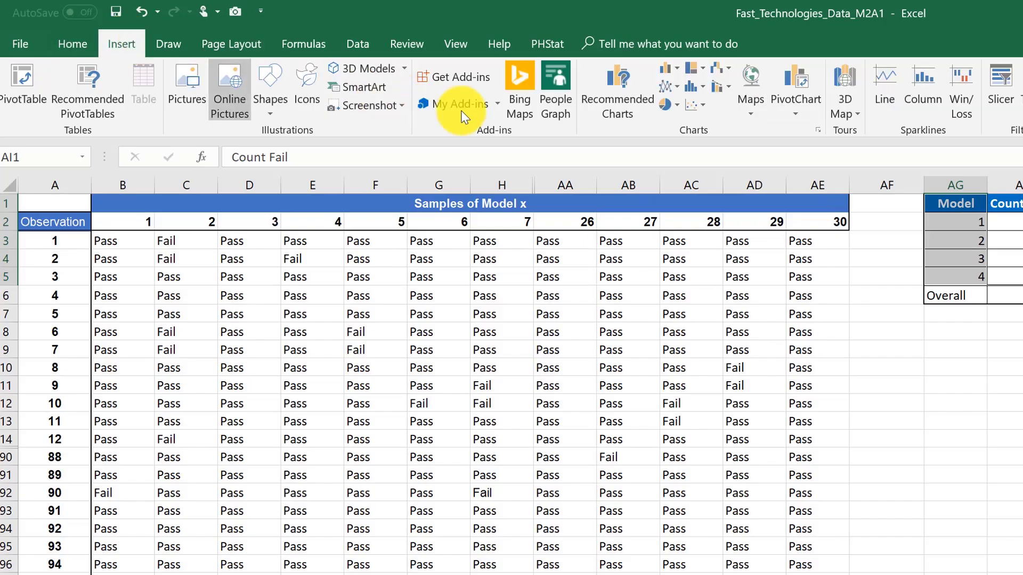
pyautogui.click(639, 101)
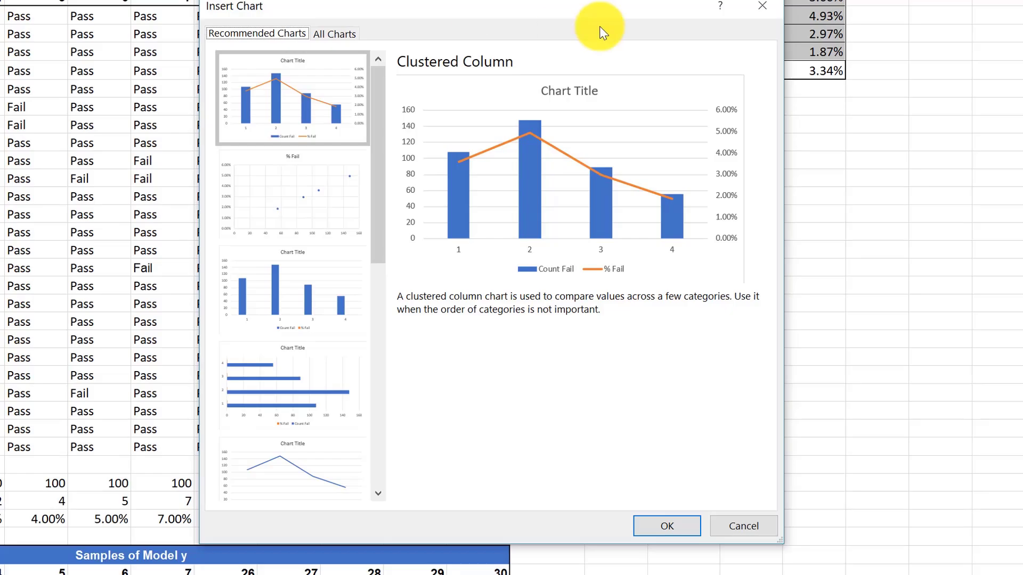
pyautogui.moveTo(542, 2); pyautogui.dragTo(912, 130)
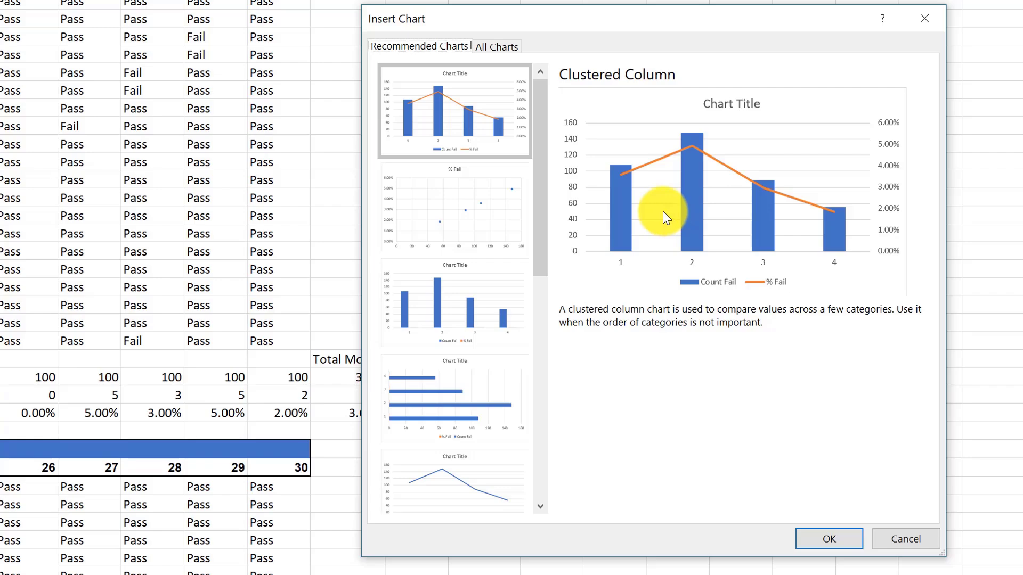
pyautogui.click(829, 538)
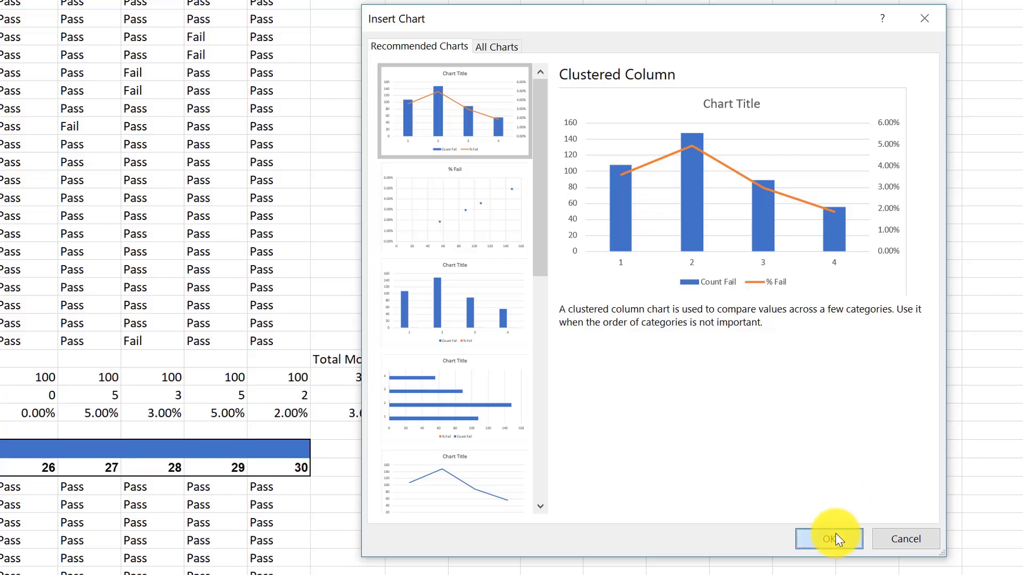
pyautogui.moveTo(389, 131); pyautogui.dragTo(742, 30)
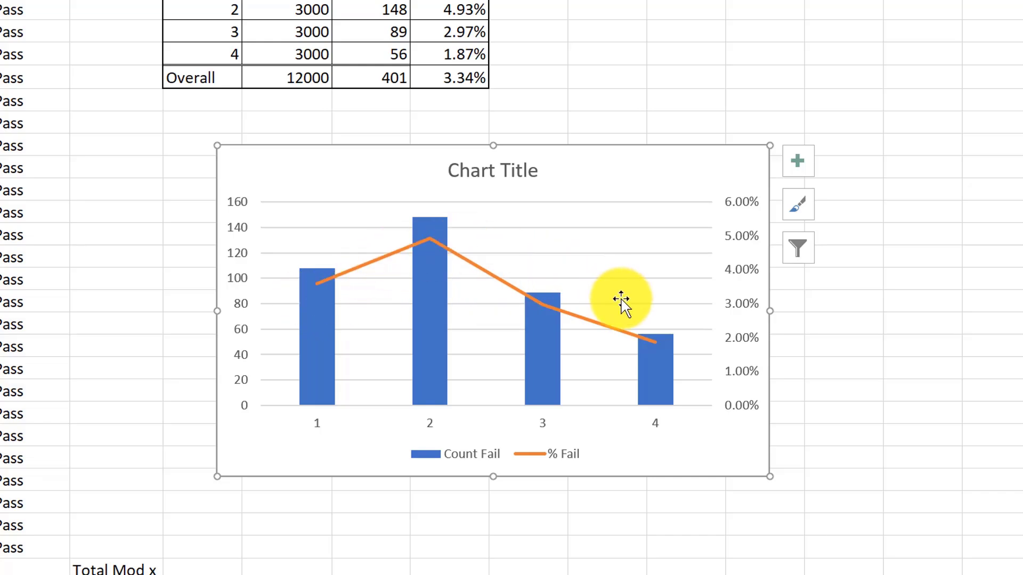
# Add data labels to the Count Fail columns of the chart
pyautogui.moveTo(657, 346)
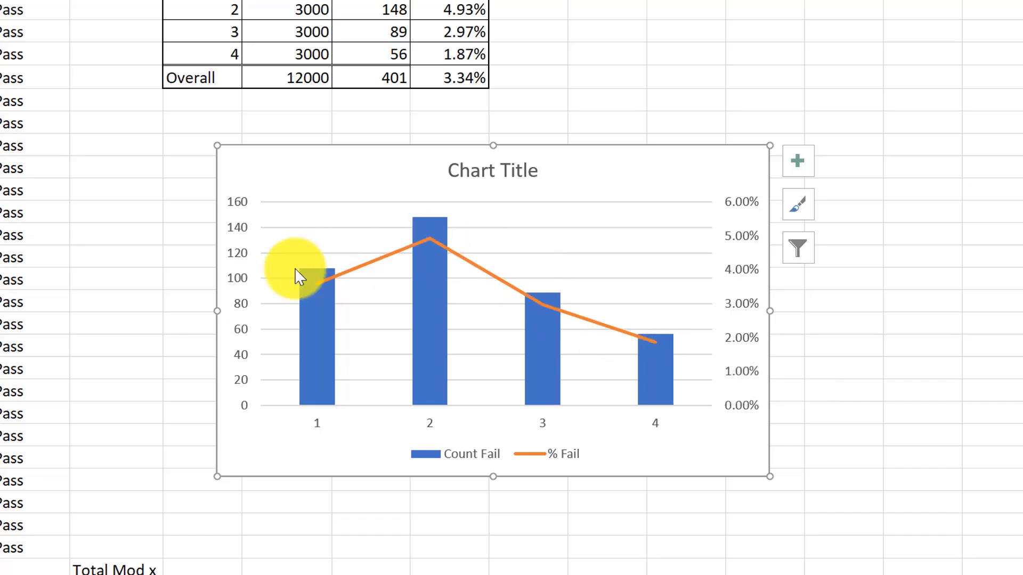
pyautogui.moveTo(419, 270)
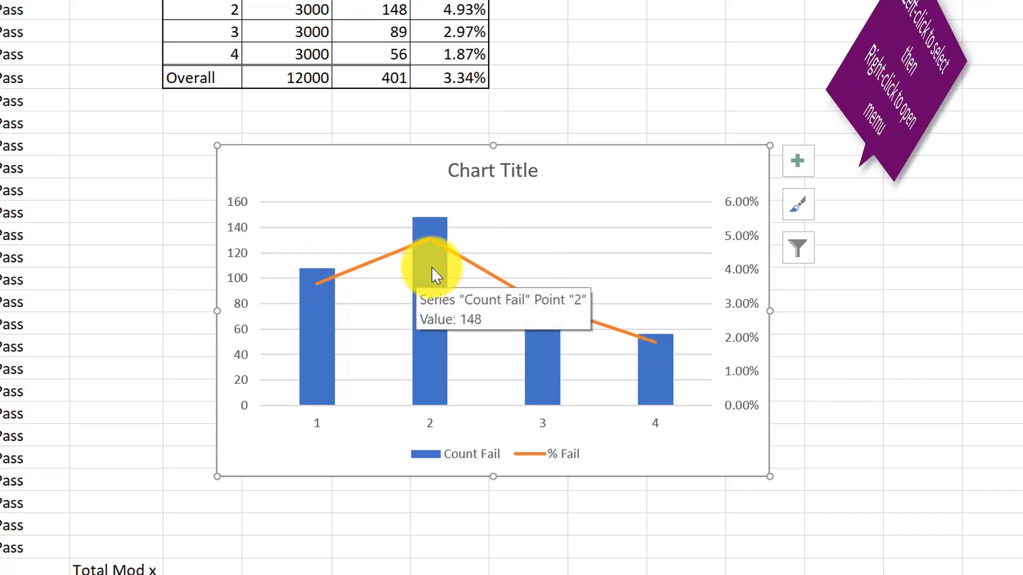
pyautogui.click(430, 267)
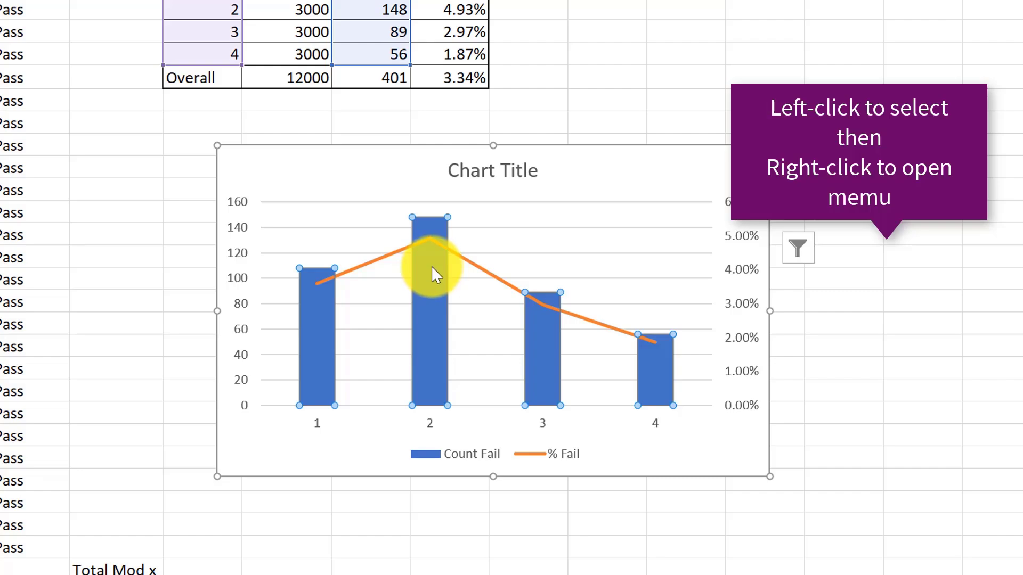
pyautogui.rightClick(433, 275)
pyautogui.click(520, 426)
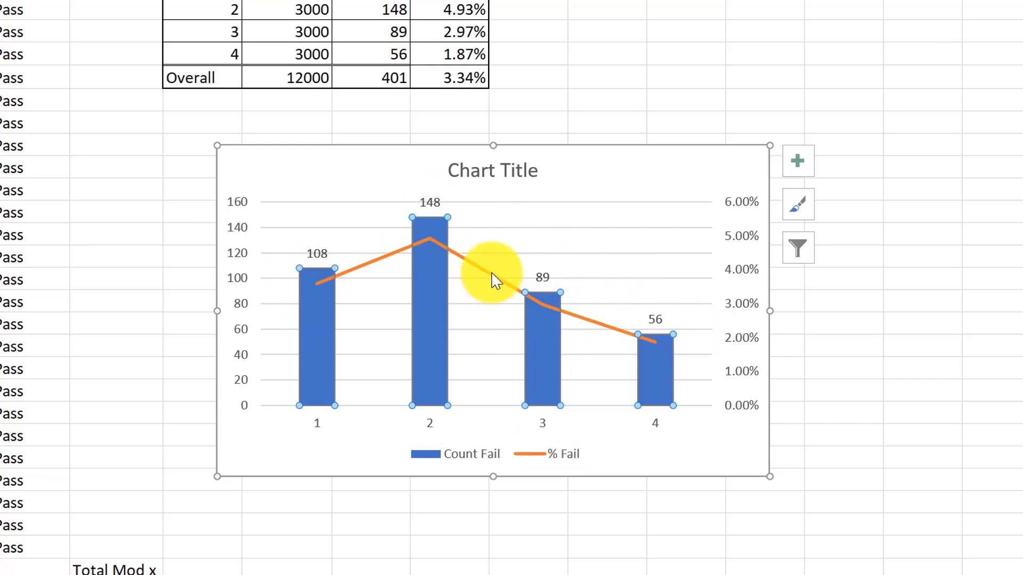
# Add data labels to the % Fail line of the chart
pyautogui.click(502, 282)
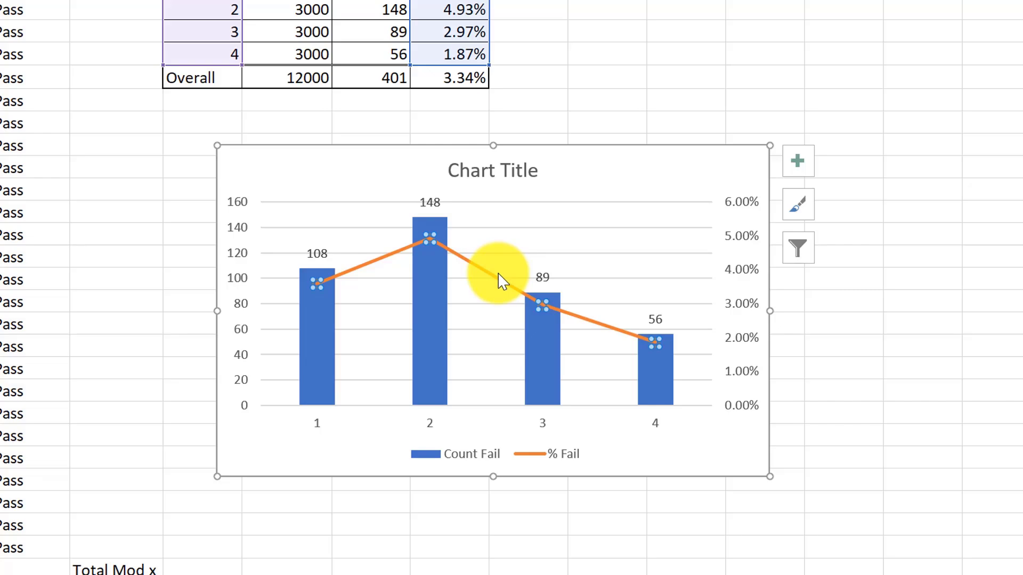
pyautogui.rightClick(502, 282)
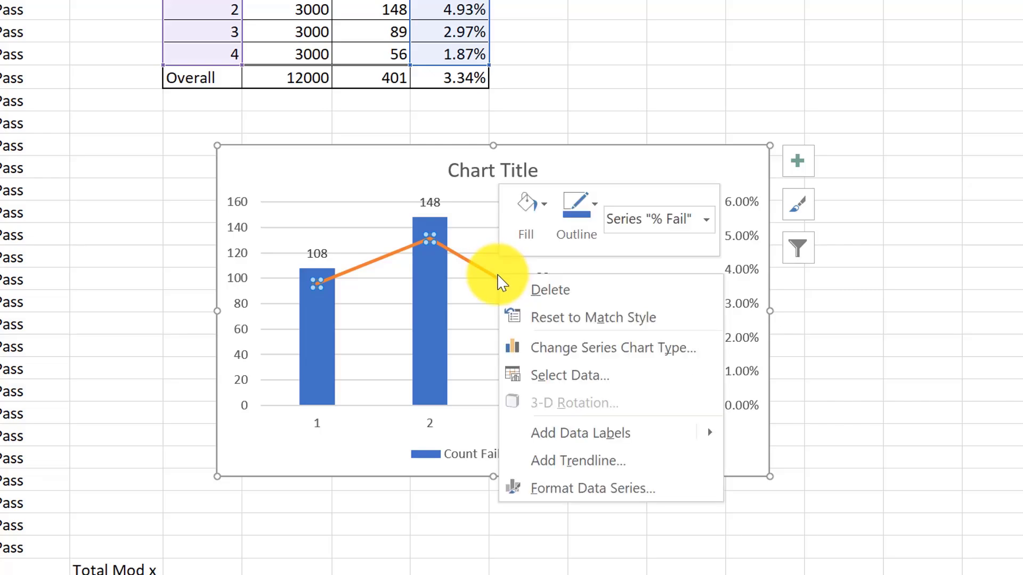
pyautogui.click(542, 433)
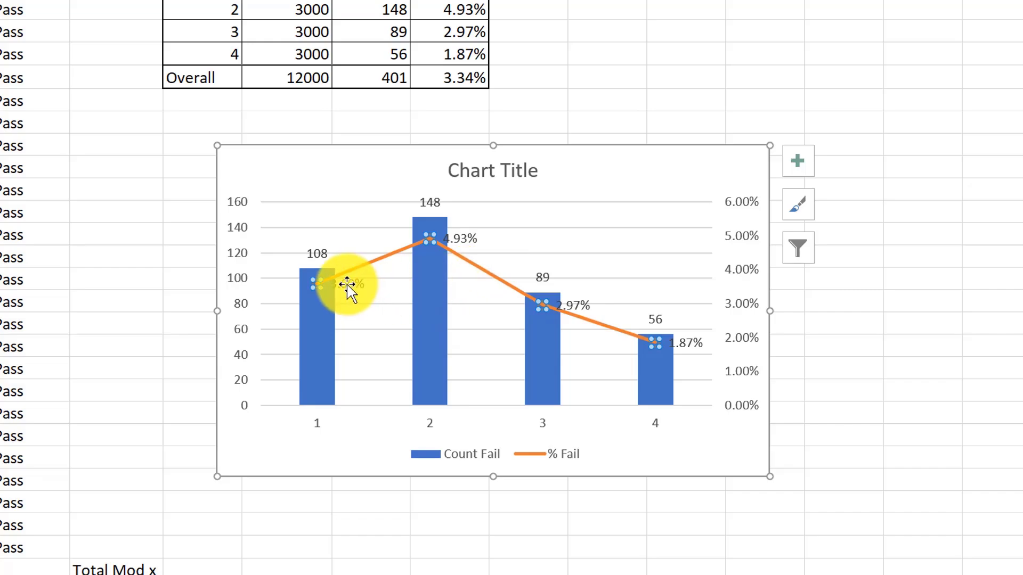
# Move the % Fail data label of model 1 clear of its column
pyautogui.click(348, 287)
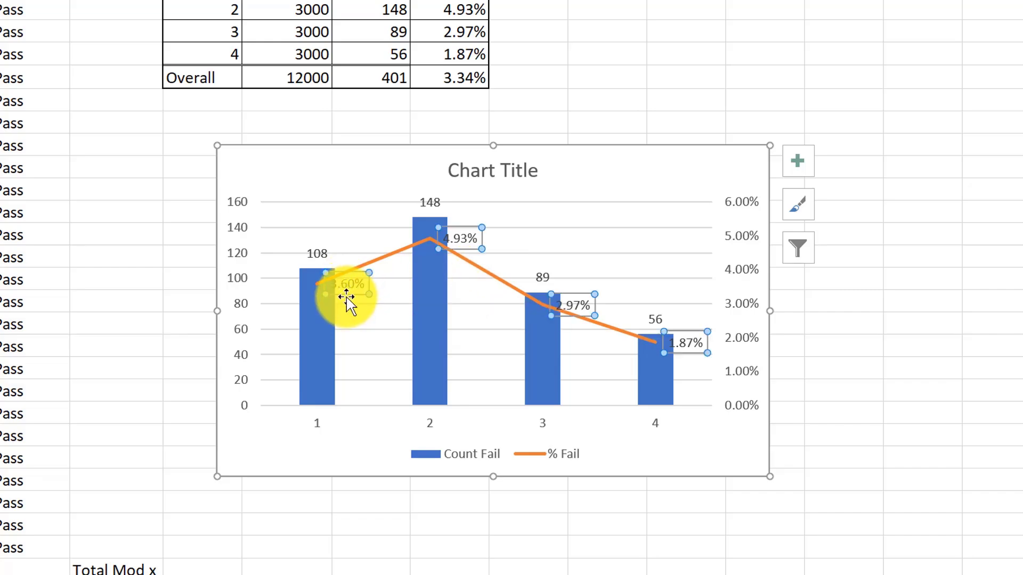
pyautogui.moveTo(347, 296); pyautogui.dragTo(369, 315)
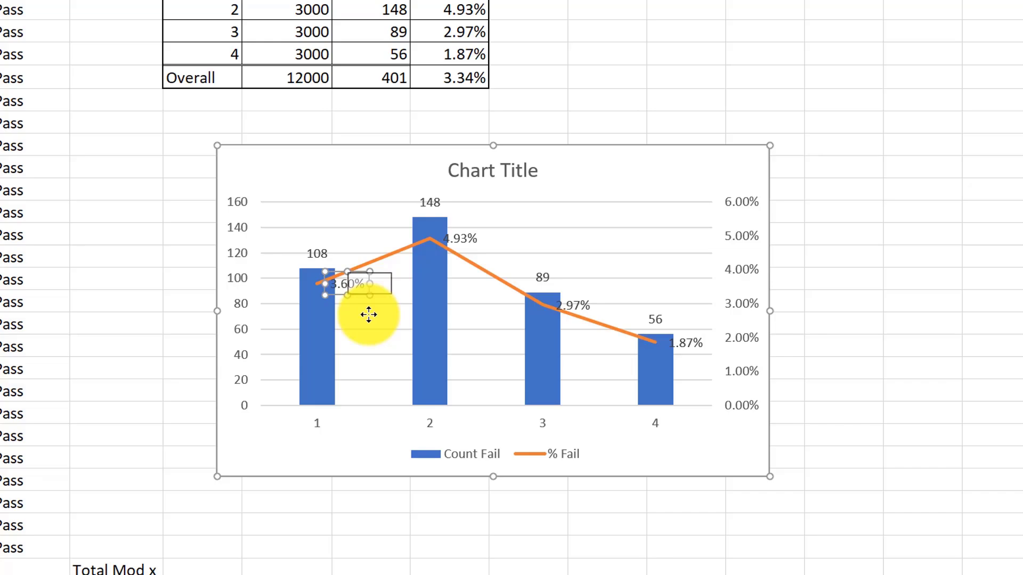